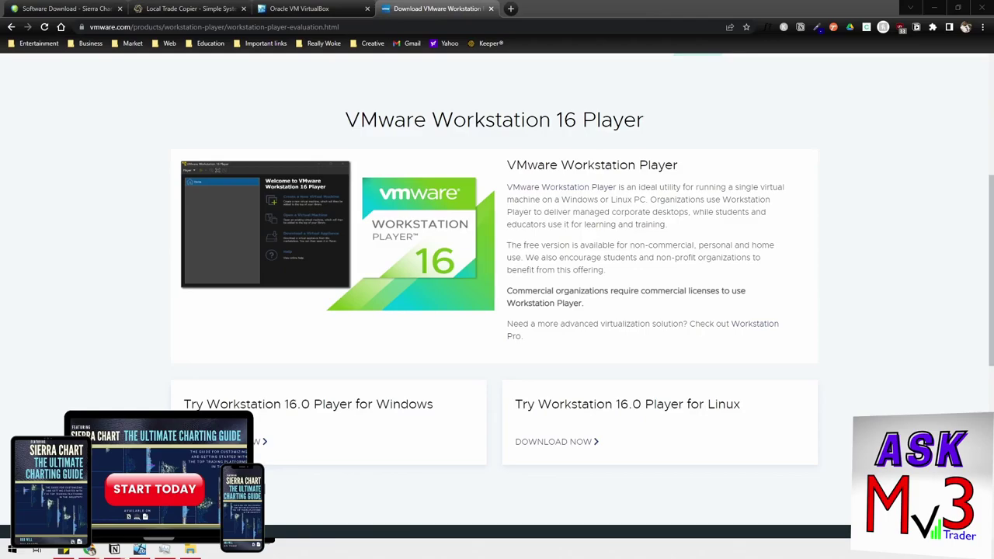
Download Workstation 16.0 Player for Windows and run VMware-player-full-16.2.4-20089737.exe from the VM Resources folder in File Explorer.
{"action": "left_click", "coordinate": [225, 441]}
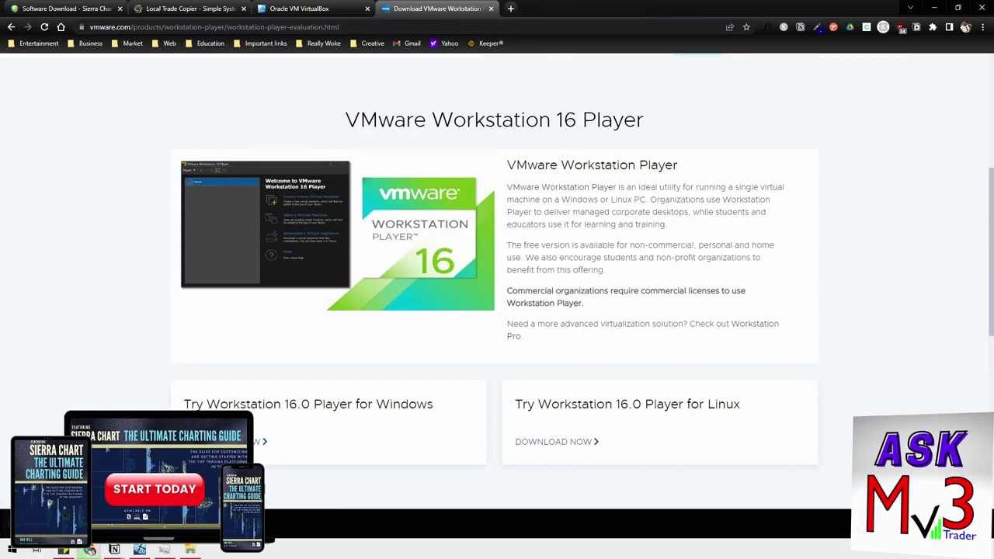
{"action": "left_click", "coordinate": [190, 550]}
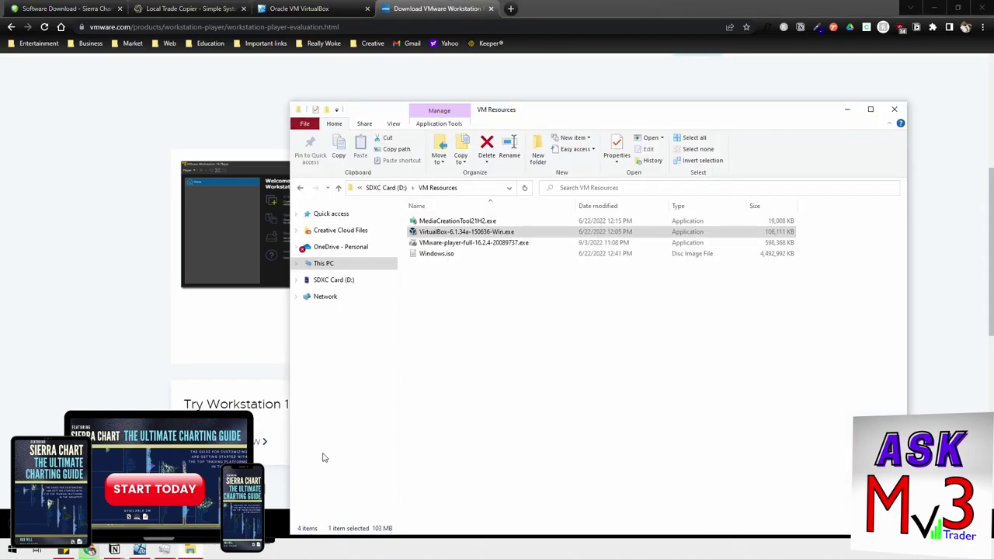
{"action": "double_click", "coordinate": [457, 244]}
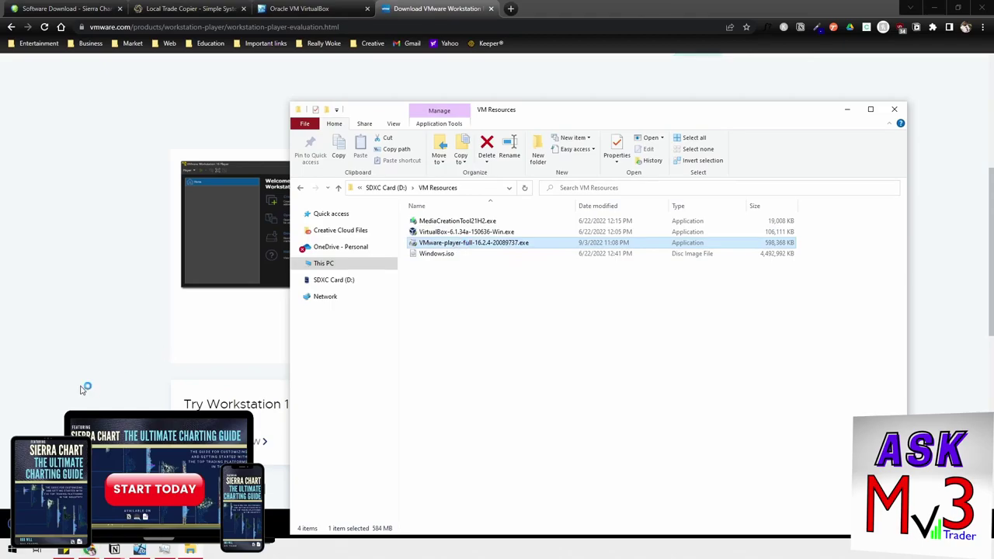
{"action": "left_click", "coordinate": [621, 301]}
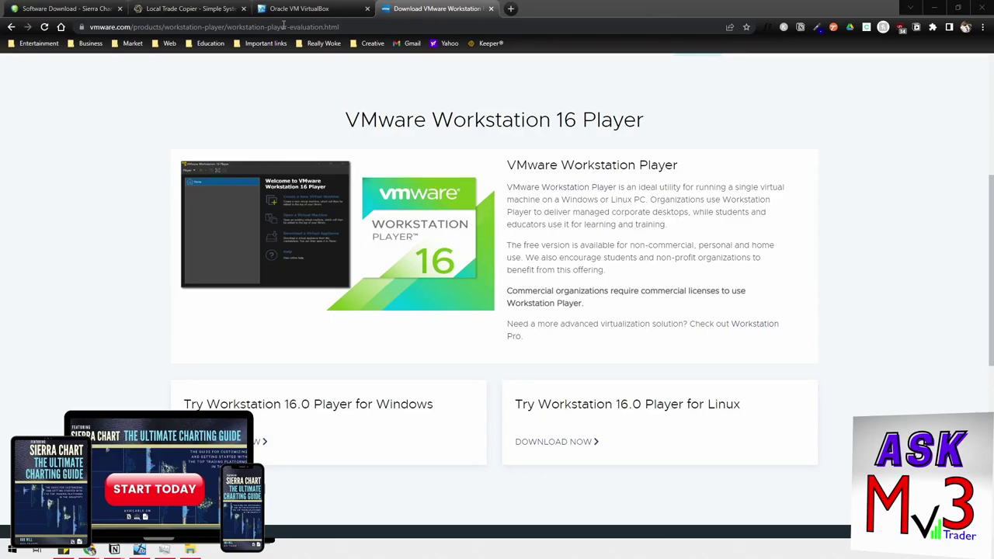
Search the web for "windows 10 download" and download the media creation tool from Microsoft's Download Windows 10 page.
{"action": "left_click", "coordinate": [284, 26]}
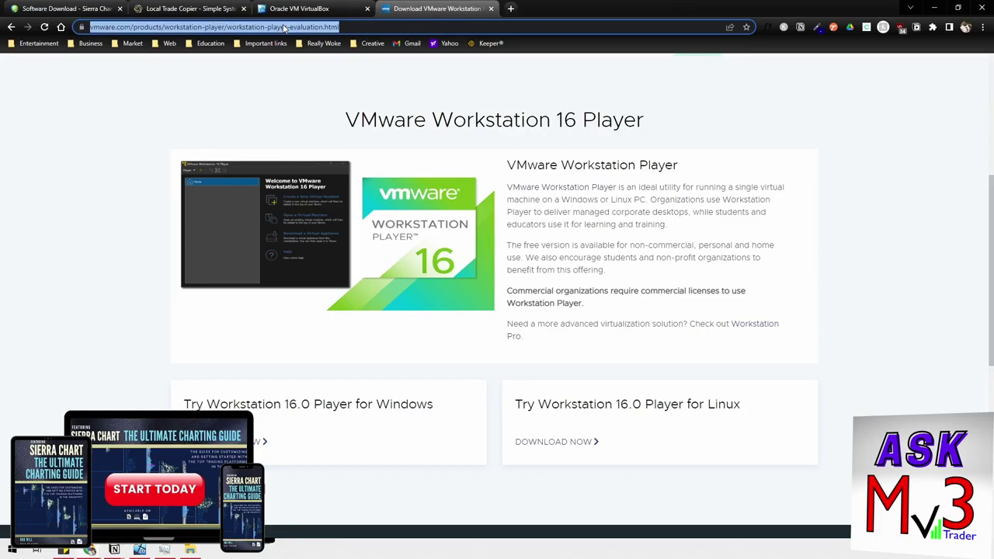
{"action": "type", "text": "win"}
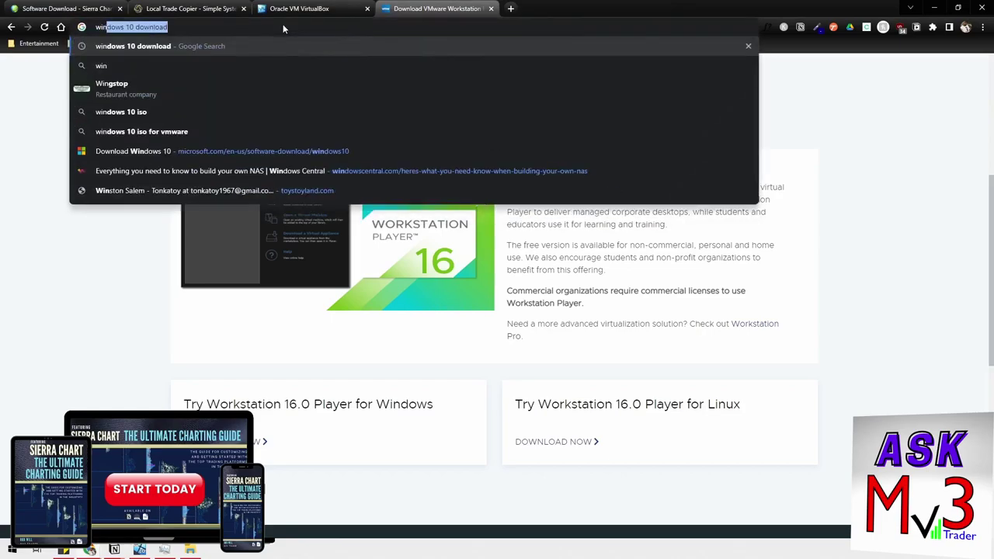
{"action": "key", "text": "Return"}
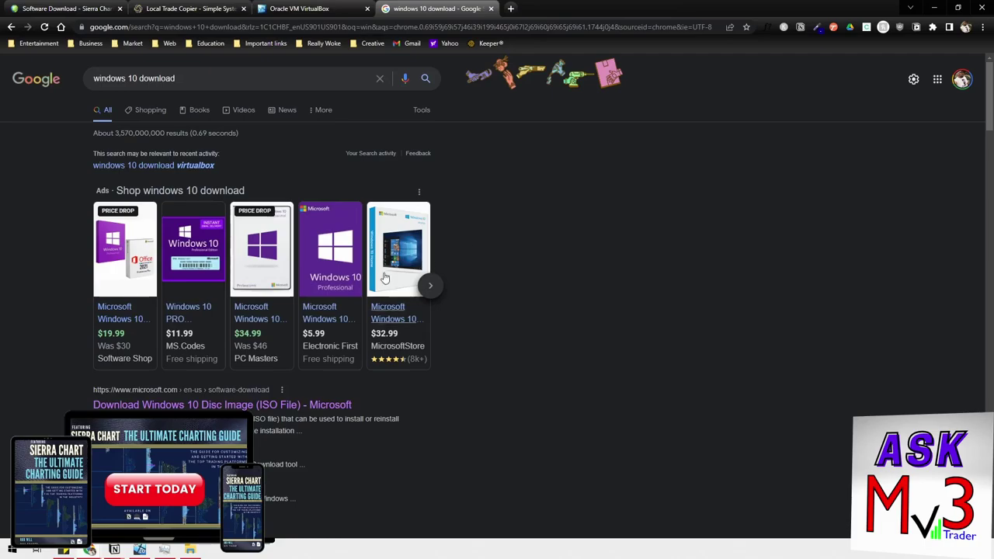
{"action": "left_click", "coordinate": [180, 407]}
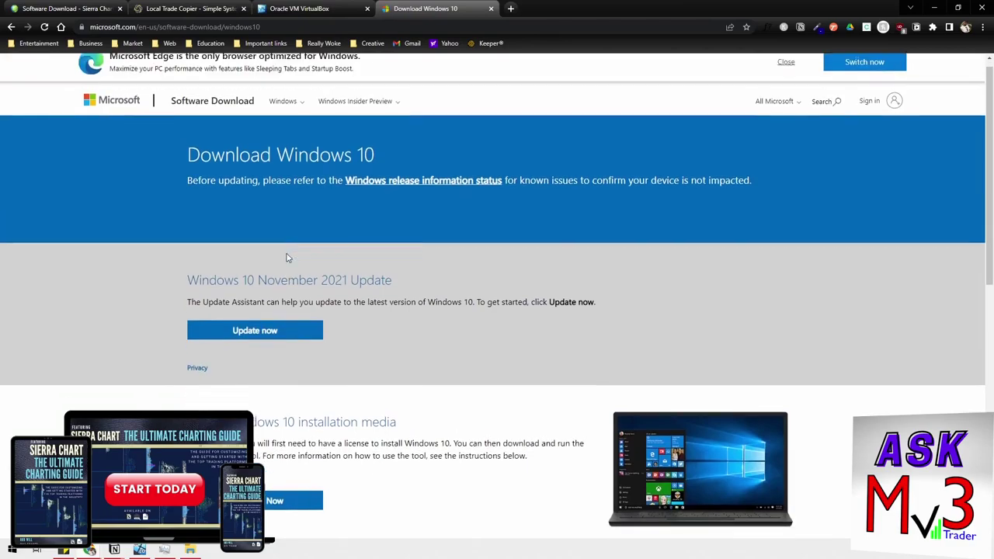
{"action": "scroll", "coordinate": [256, 372], "scroll_direction": "down", "scroll_amount": 1}
{"action": "left_click", "coordinate": [266, 463]}
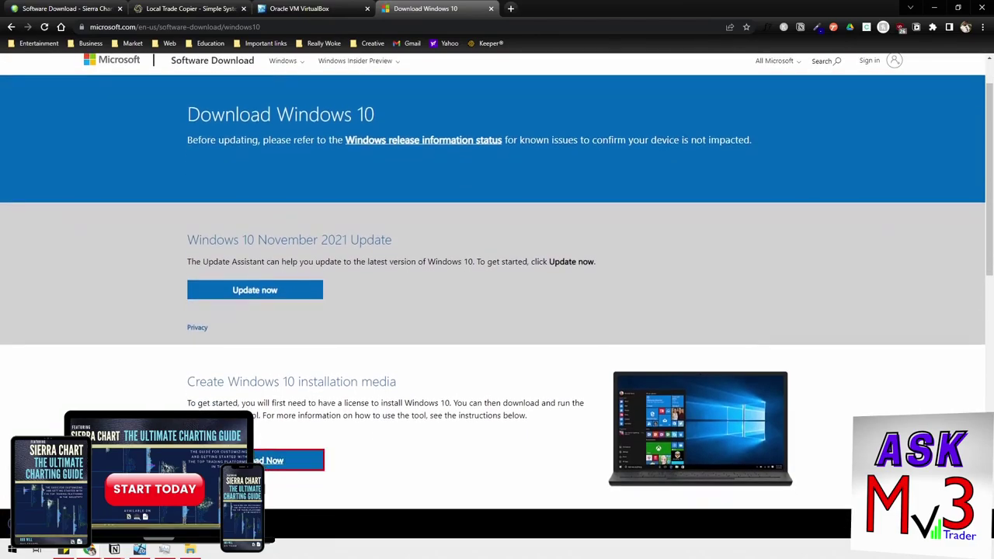
Run MediaCreationTool21H2.exe from the VM Resources folder, accepting the license terms and choosing to create installation media for another PC.
{"action": "left_click", "coordinate": [189, 551]}
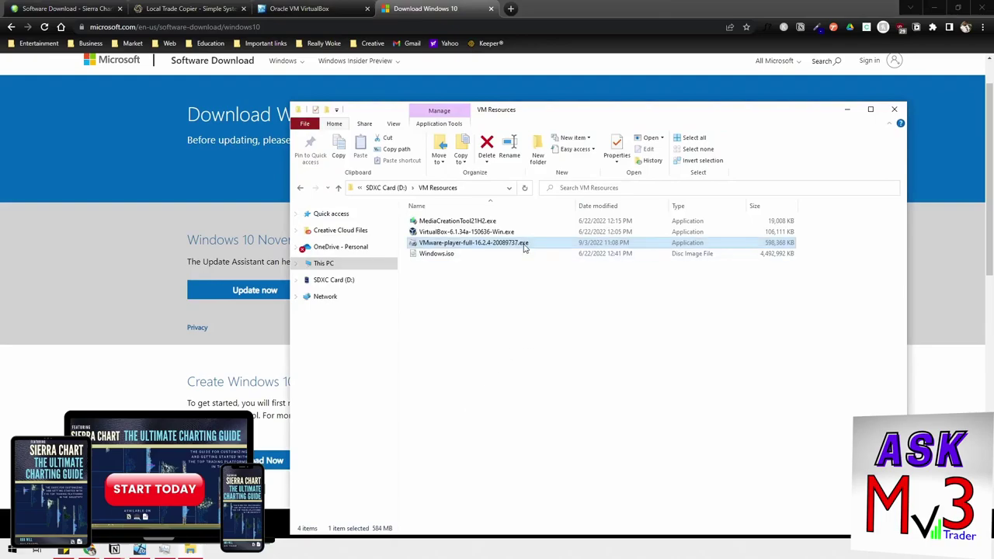
{"action": "left_click", "coordinate": [450, 224]}
{"action": "double_click", "coordinate": [451, 223]}
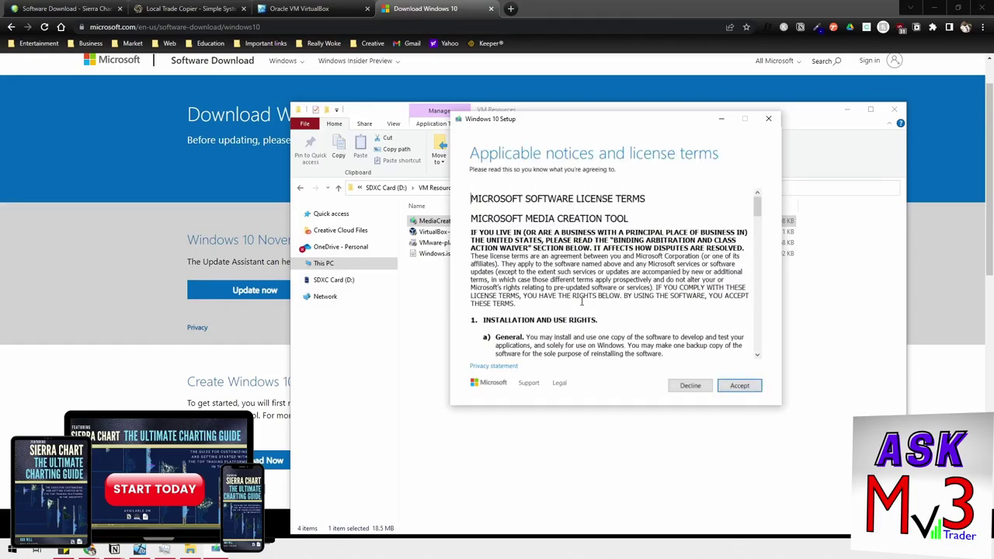
{"action": "left_click", "coordinate": [738, 388]}
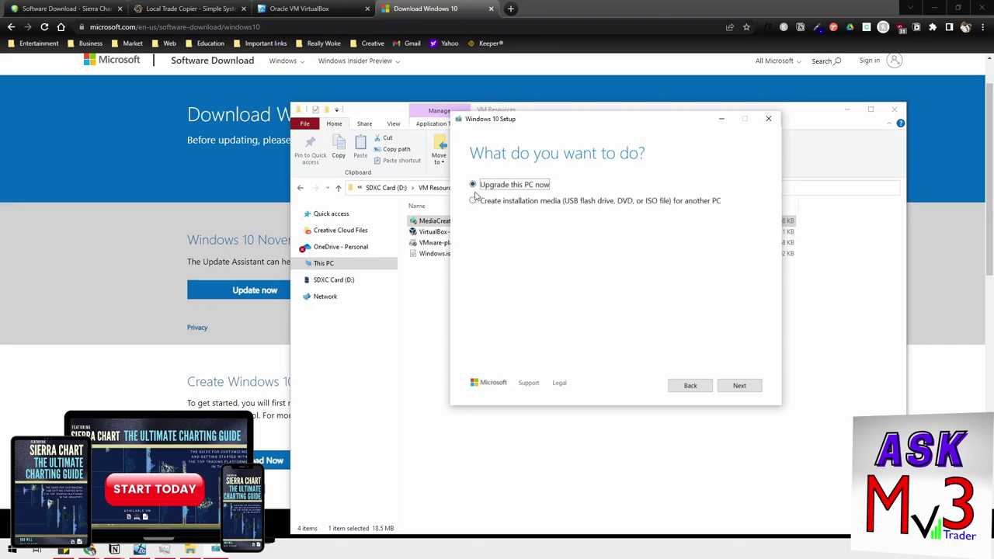
{"action": "left_click", "coordinate": [510, 204]}
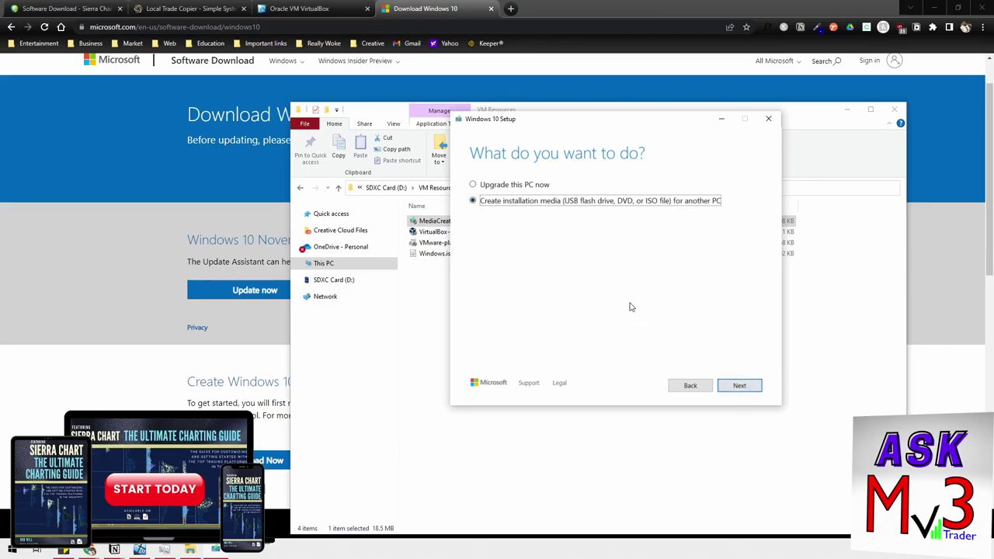
{"action": "left_click", "coordinate": [738, 389]}
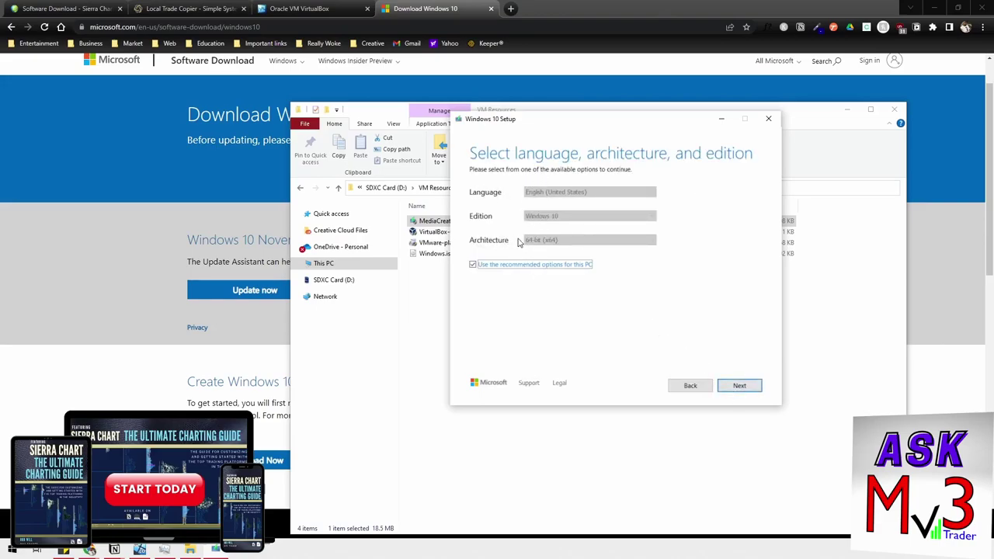
Turn off the recommended options, look through the edition, language and architecture choices, and cancel the Windows 10 setup.
{"action": "left_click", "coordinate": [473, 266]}
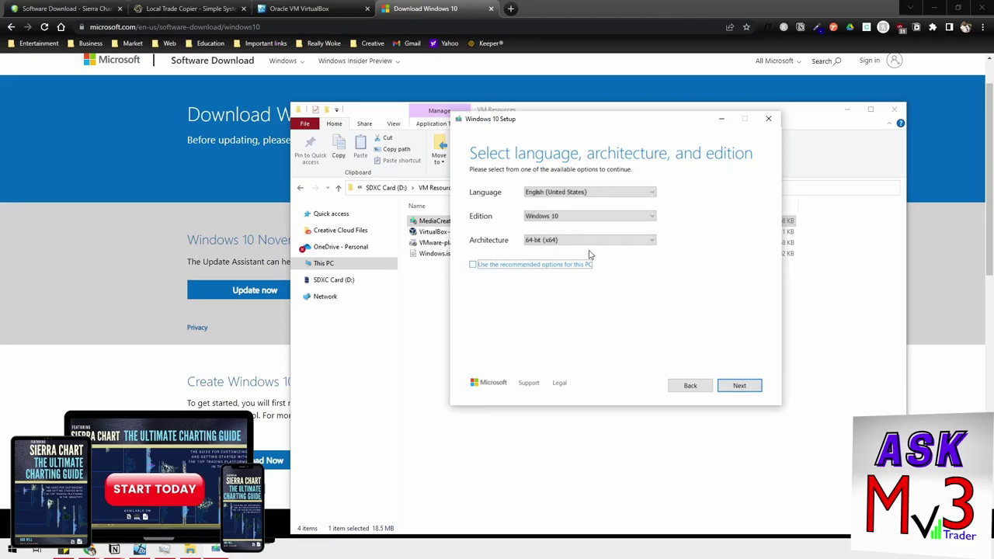
{"action": "left_click", "coordinate": [576, 218]}
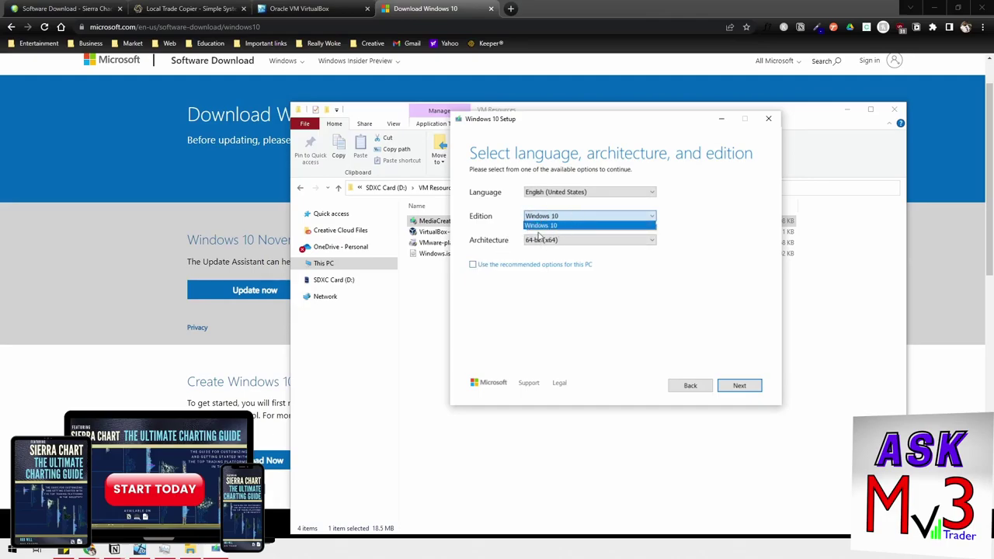
{"action": "left_click", "coordinate": [555, 195]}
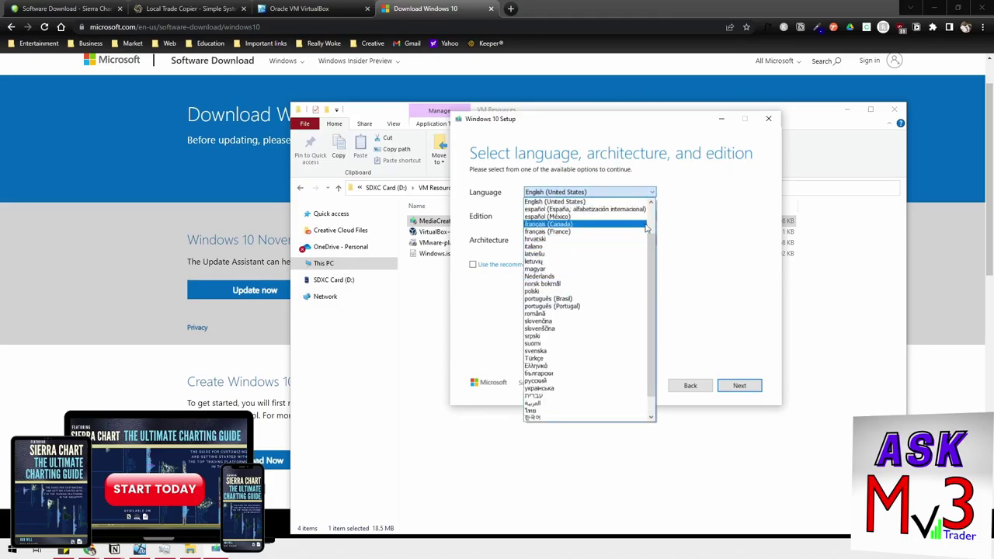
{"action": "left_click", "coordinate": [705, 244]}
{"action": "left_click", "coordinate": [597, 243]}
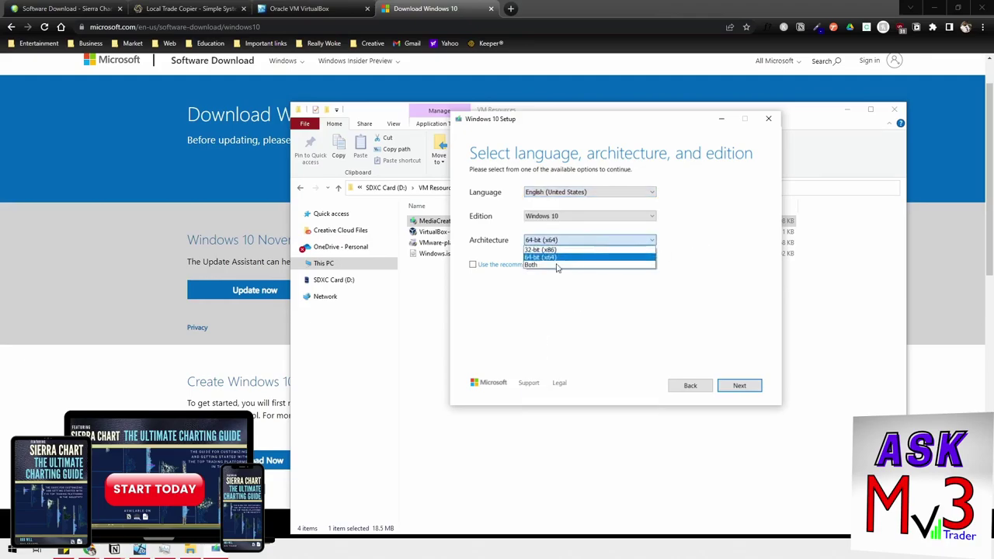
{"action": "left_click", "coordinate": [504, 292]}
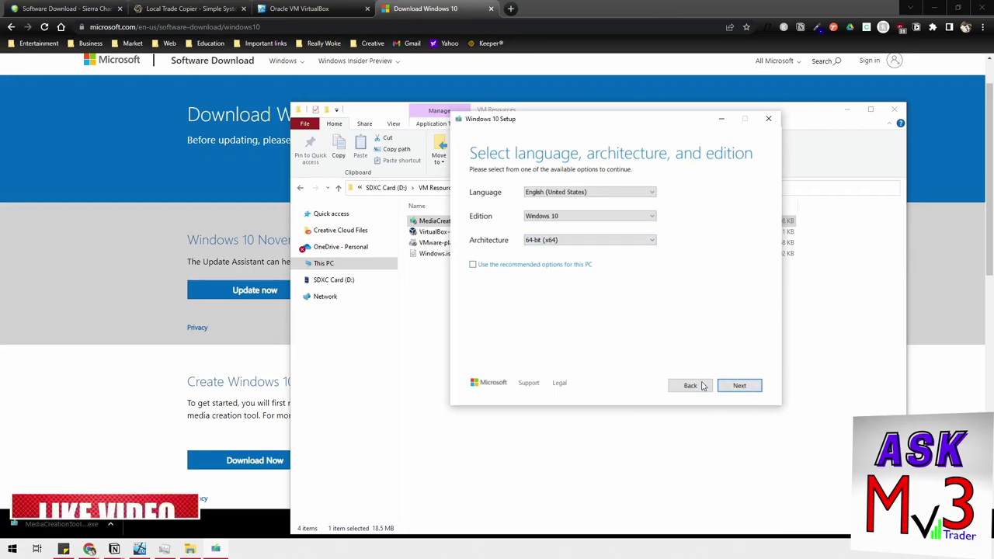
{"action": "left_click", "coordinate": [771, 119]}
{"action": "left_click", "coordinate": [481, 315]}
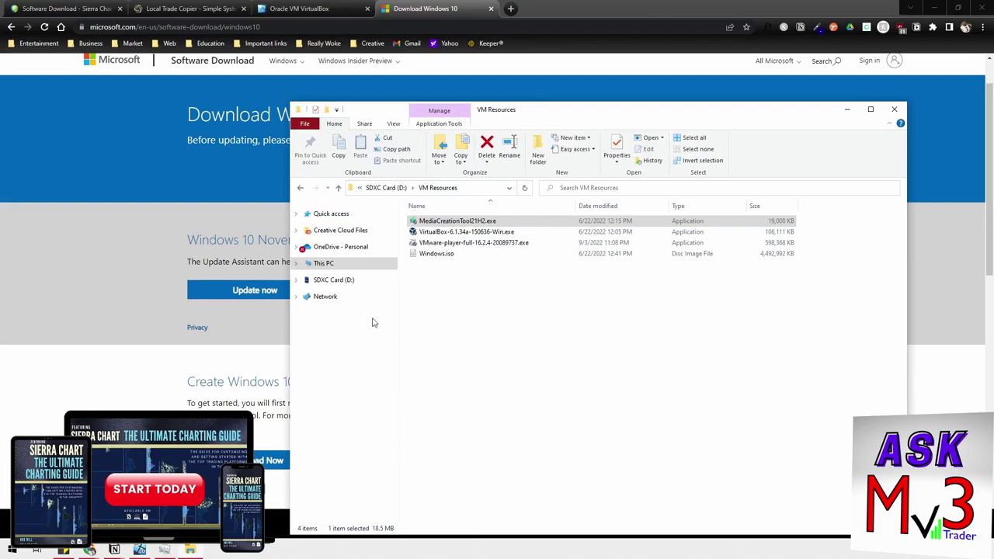
Find and open VMware Workstation 16 Player.
{"action": "key", "text": "super"}
{"action": "type", "text": "vmwa"}
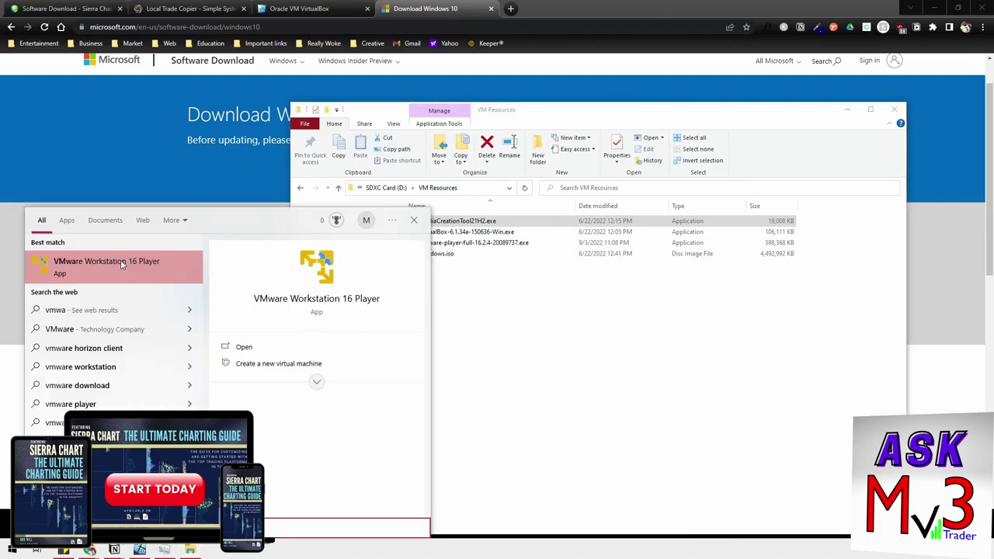
{"action": "left_click", "coordinate": [122, 264]}
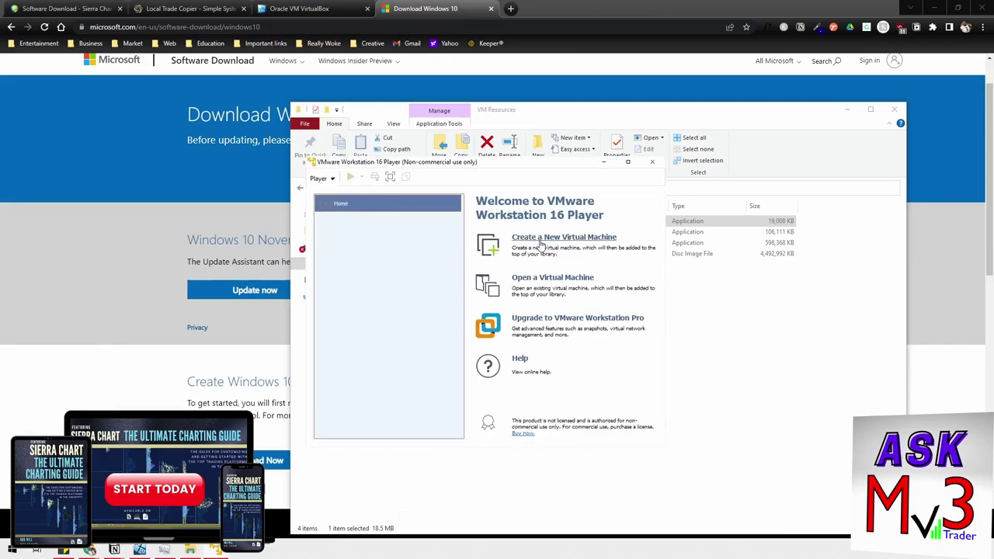
Start a new virtual machine that installs from the disc image file Windows.iso in D:\VM Resources.
{"action": "left_click", "coordinate": [541, 241]}
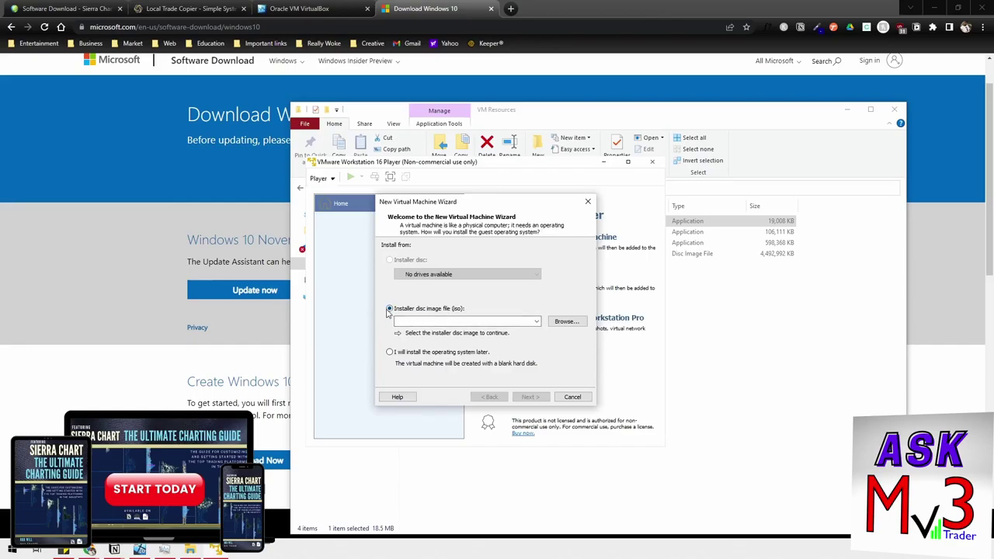
{"action": "left_click", "coordinate": [569, 323]}
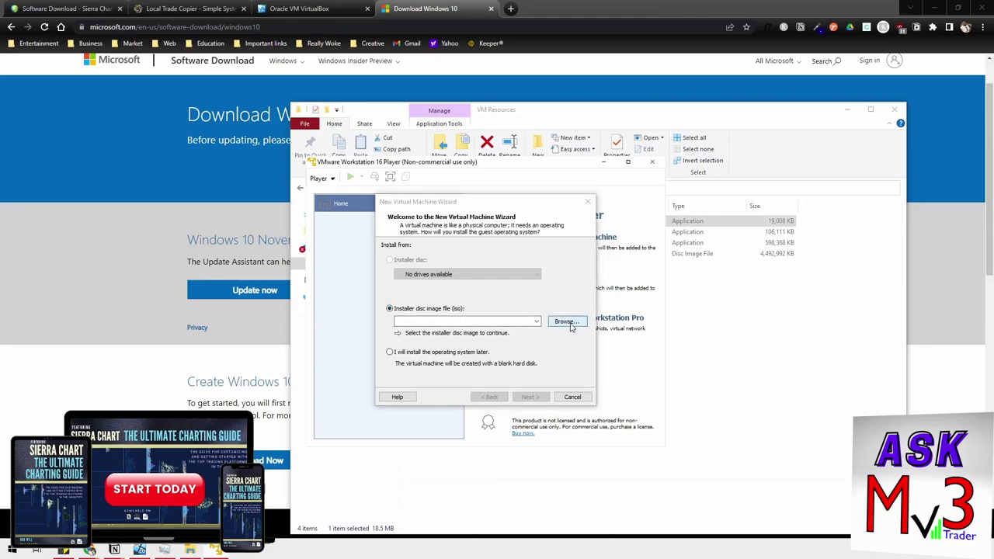
{"action": "left_click", "coordinate": [499, 286]}
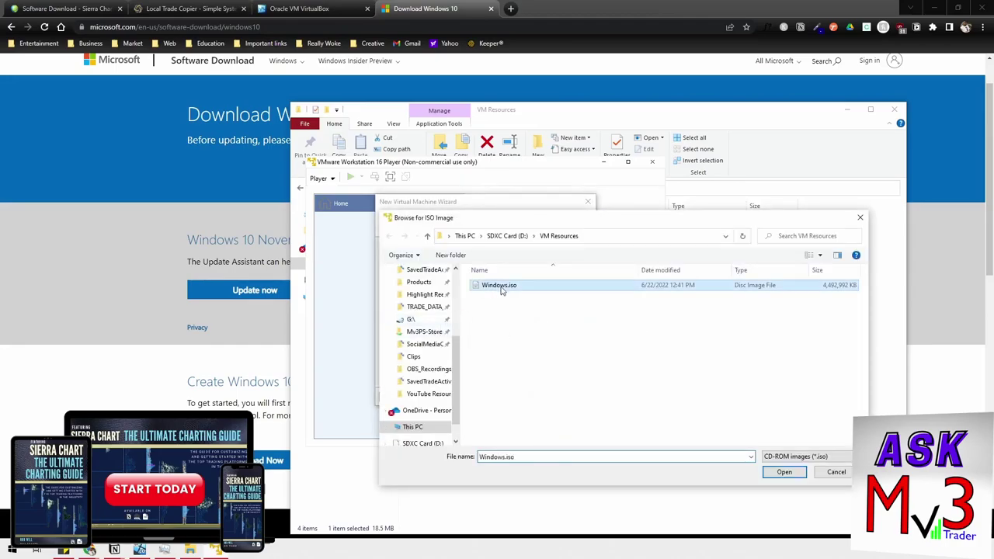
{"action": "left_click", "coordinate": [784, 473]}
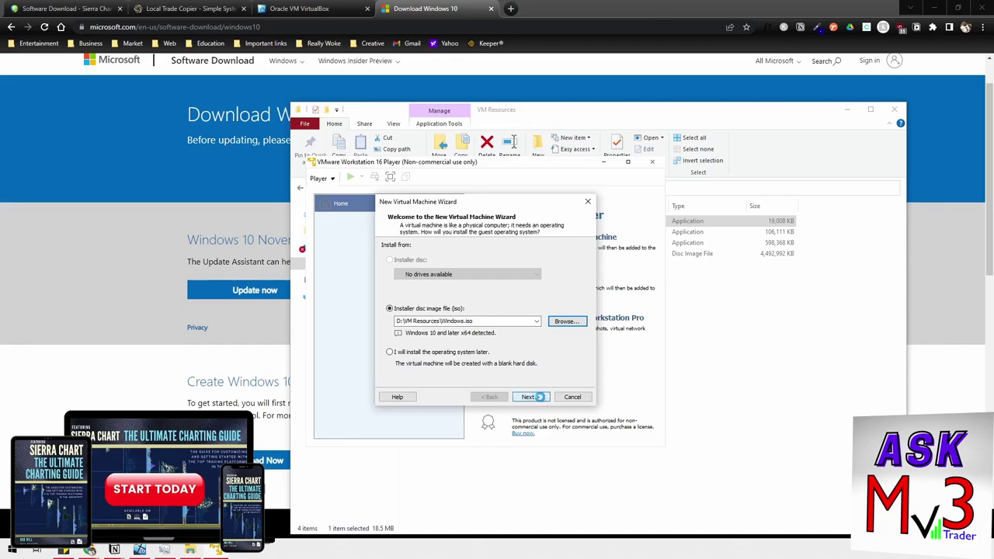
{"action": "left_click", "coordinate": [540, 399]}
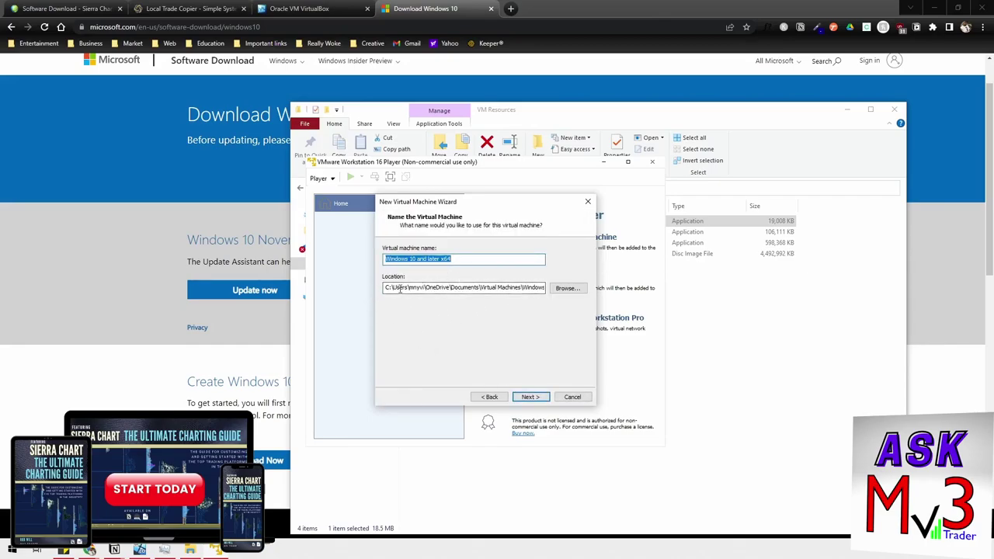
Set the virtual machine's location to the VMs folder on the M: drive and accept the suggested machine name.
{"action": "left_click", "coordinate": [566, 290]}
{"action": "scroll", "coordinate": [497, 283], "scroll_direction": "down", "scroll_amount": 3}
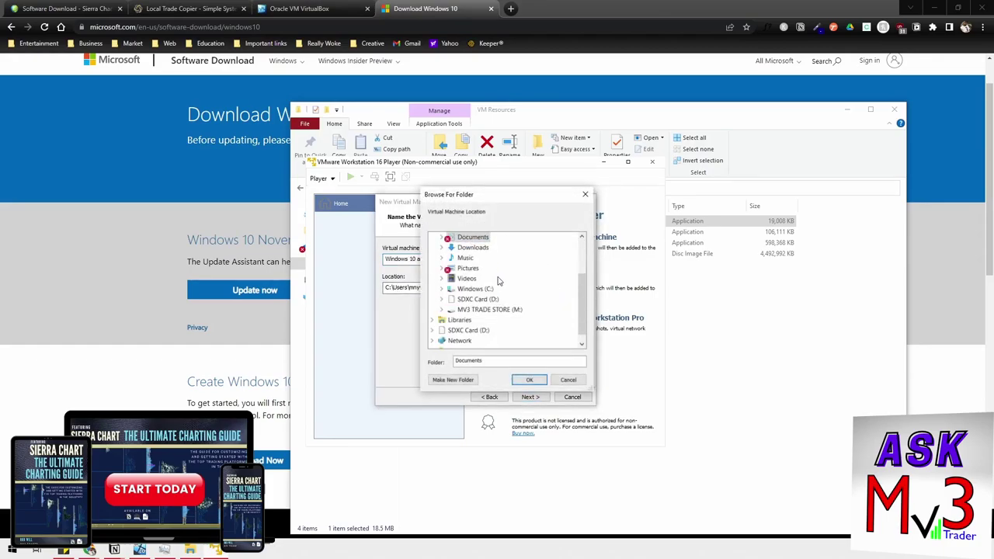
{"action": "double_click", "coordinate": [490, 299]}
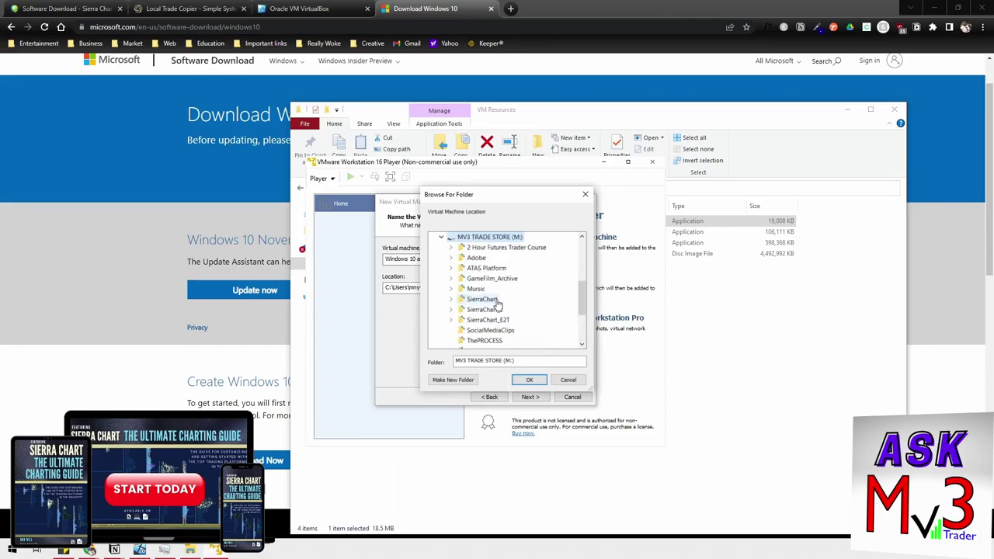
{"action": "scroll", "coordinate": [512, 319], "scroll_direction": "down", "scroll_amount": 3}
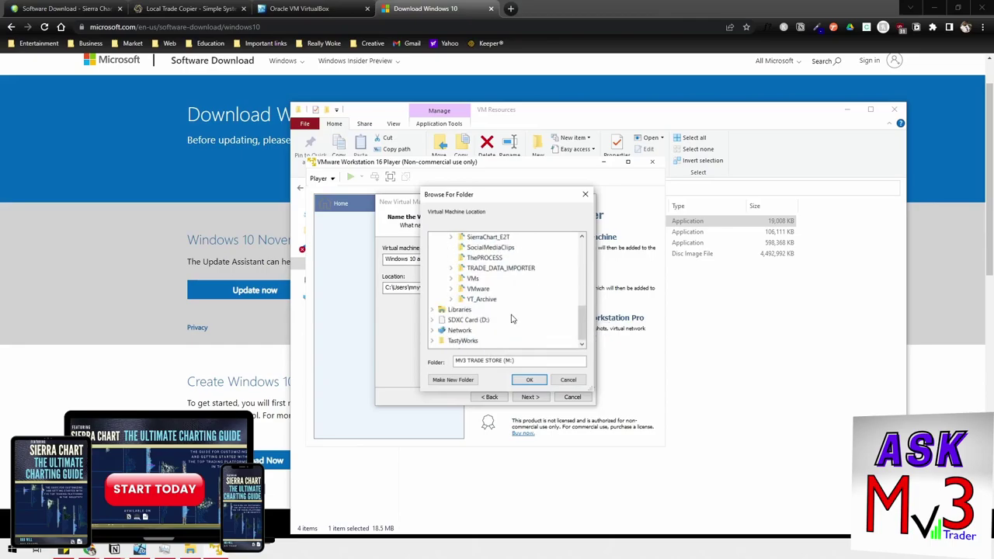
{"action": "double_click", "coordinate": [472, 278]}
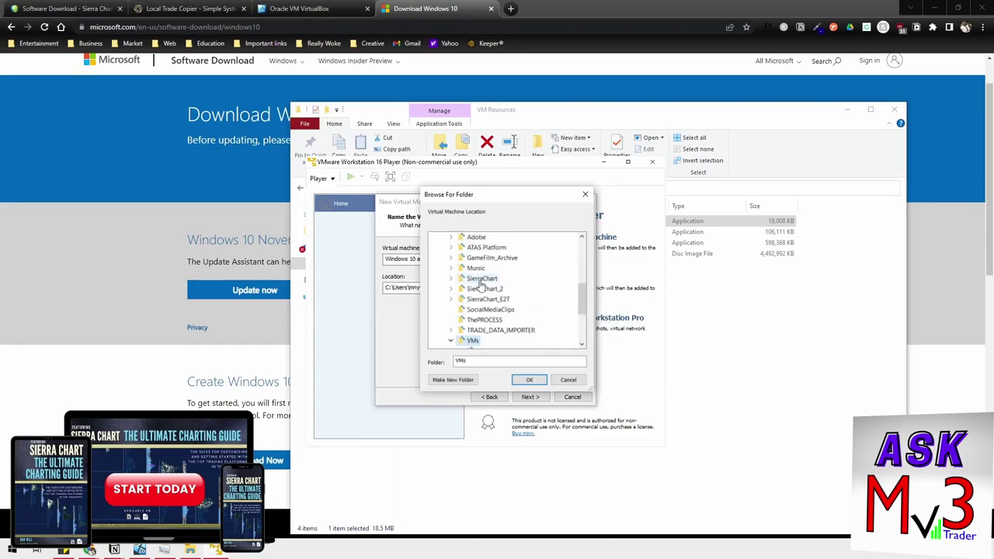
{"action": "left_click", "coordinate": [529, 380]}
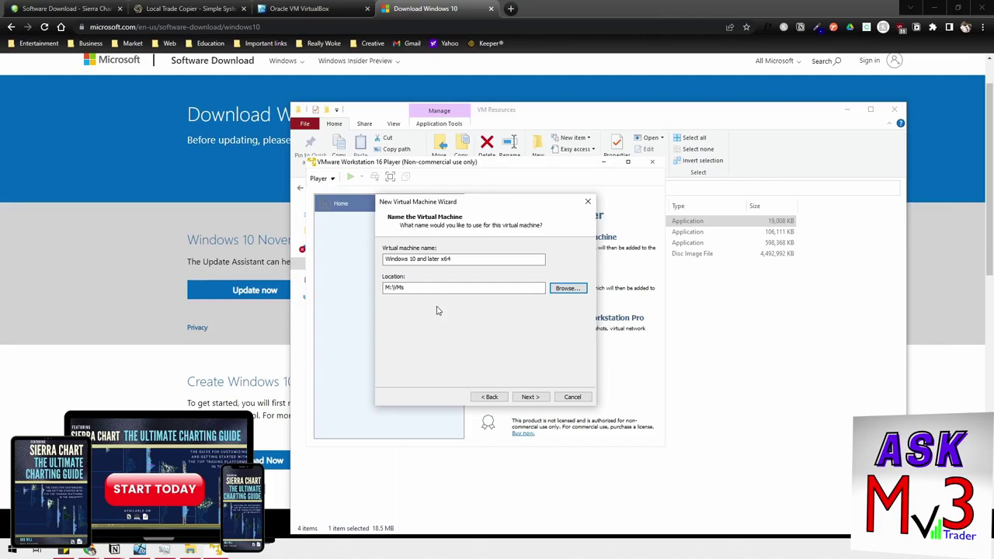
{"action": "left_click", "coordinate": [525, 397]}
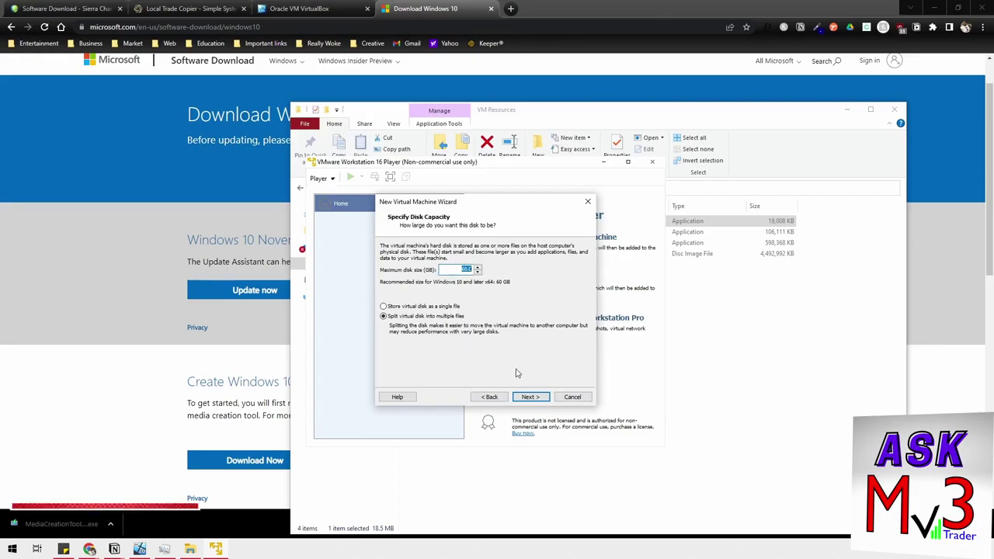
Accept a 60 GB disk split into multiple files and customize the hardware to use 4096 MB of memory.
{"action": "left_click", "coordinate": [528, 397]}
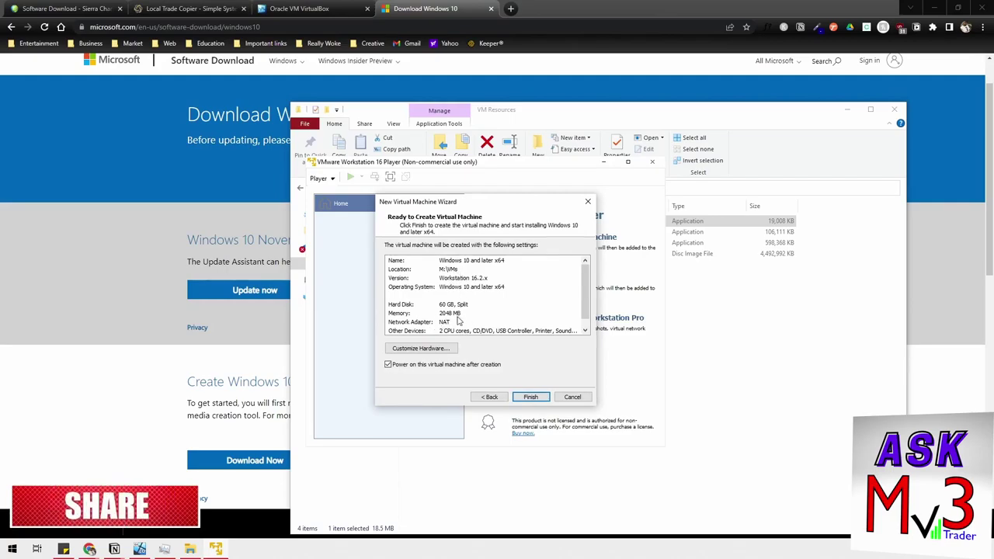
{"action": "left_click", "coordinate": [431, 346]}
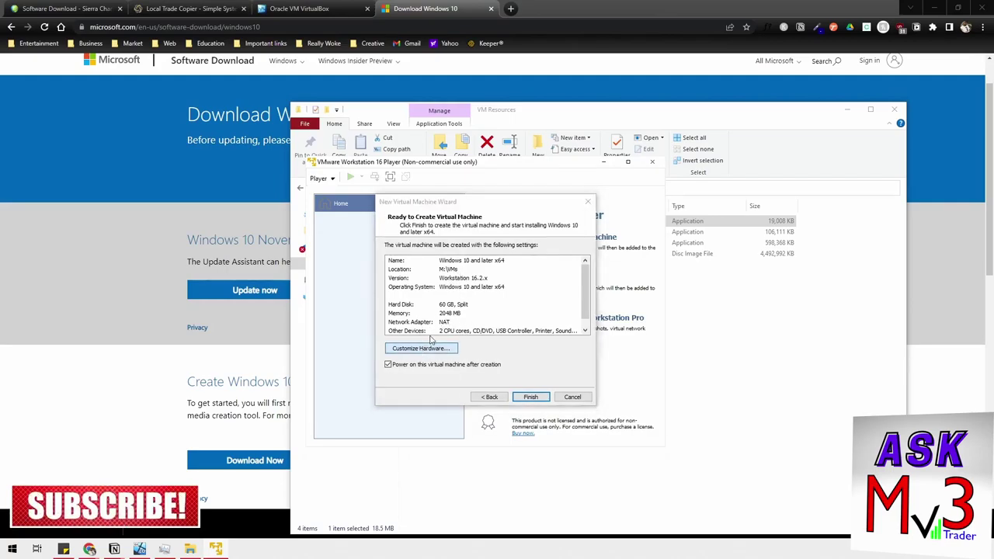
{"action": "left_click_drag", "start_coordinate": [506, 253], "coordinate": [505, 242]}
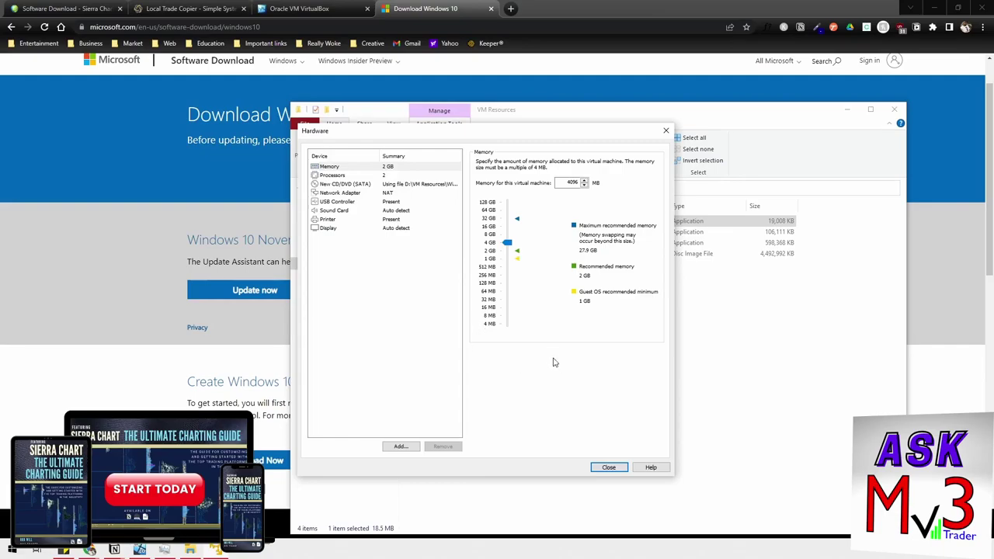
Keep 2 processor cores and create the virtual machine, powering it on after creation.
{"action": "left_click", "coordinate": [365, 175]}
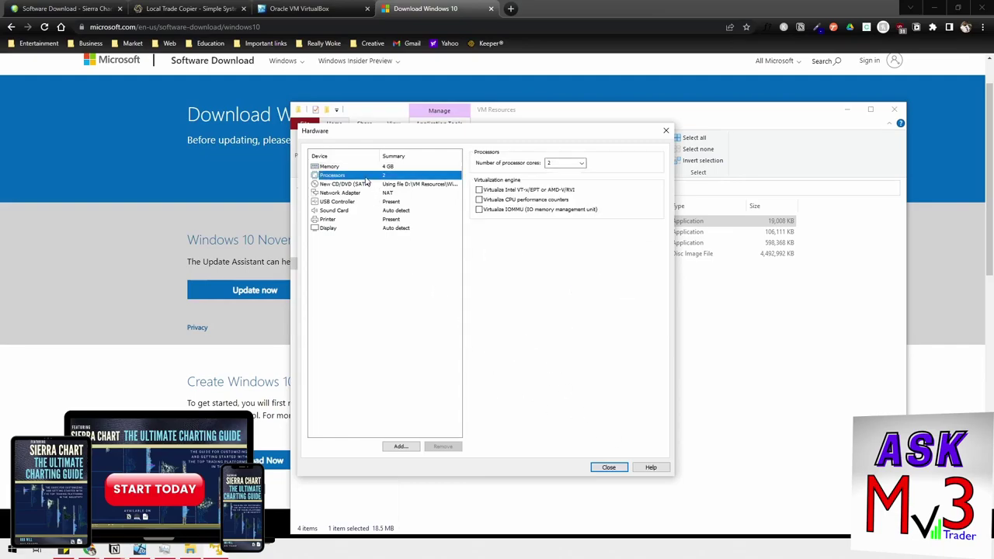
{"action": "left_click", "coordinate": [580, 163]}
{"action": "left_click", "coordinate": [490, 252]}
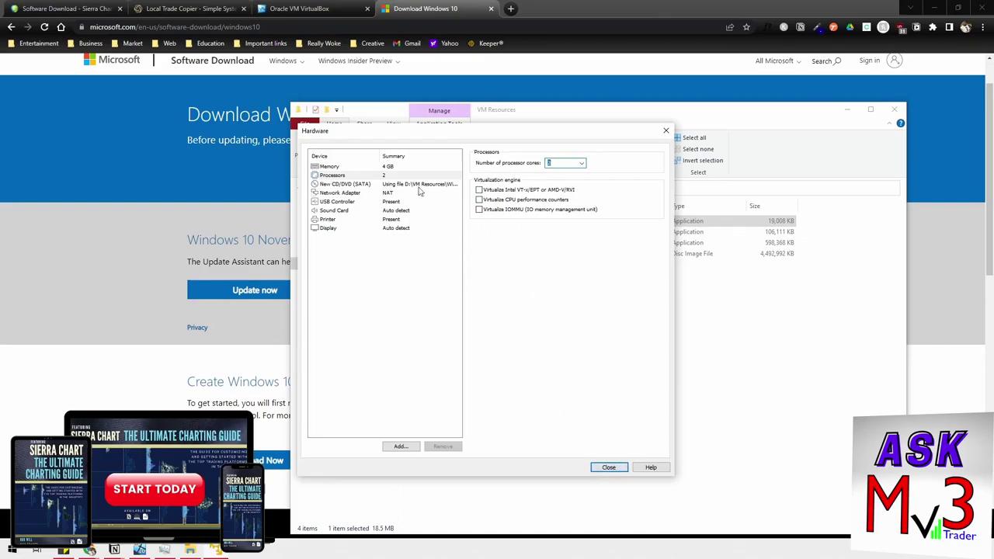
{"action": "left_click", "coordinate": [602, 469]}
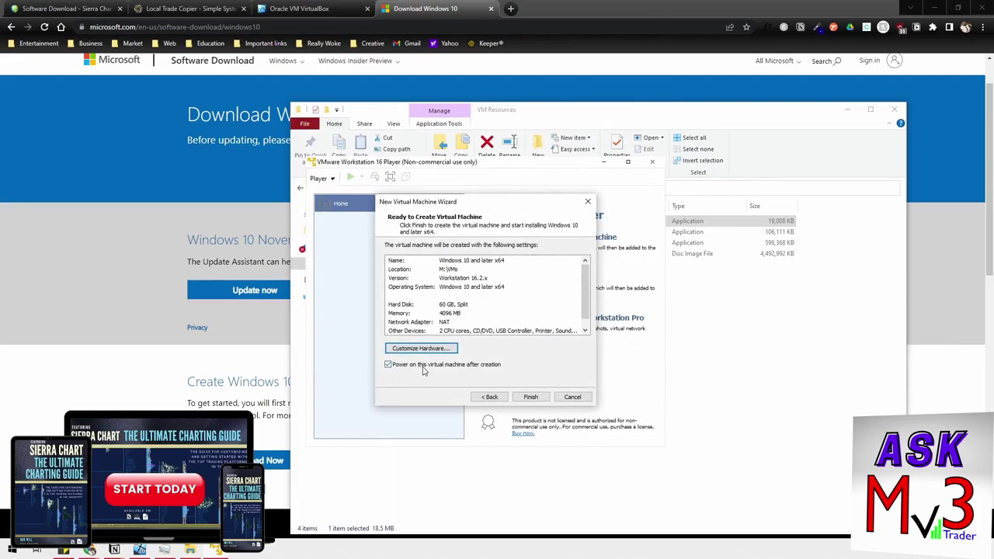
{"action": "left_click", "coordinate": [535, 398]}
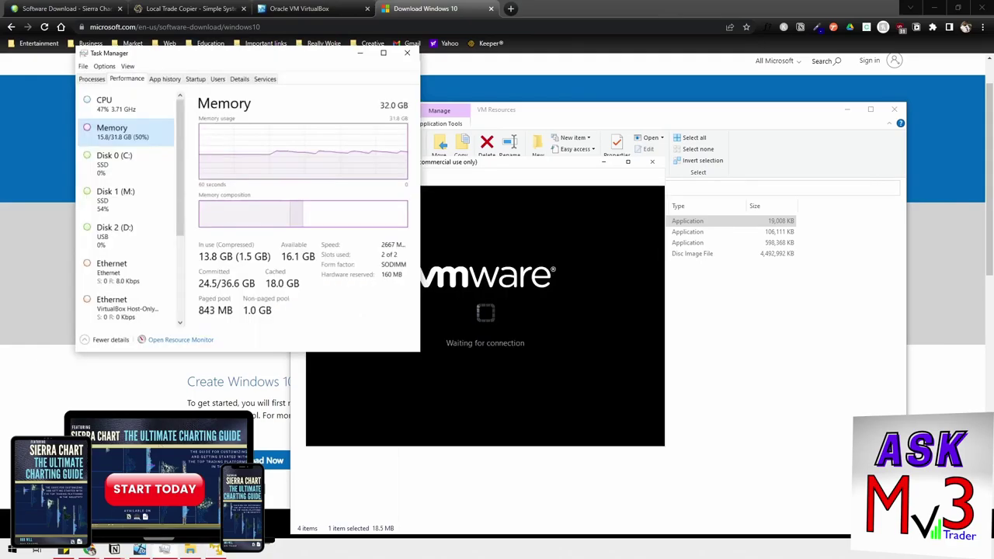
Arrange the Task Manager and virtual machine windows side by side so memory usage and the boot screen are both in view.
{"action": "left_click_drag", "start_coordinate": [180, 54], "coordinate": [117, 91]}
{"action": "left_click", "coordinate": [471, 178]}
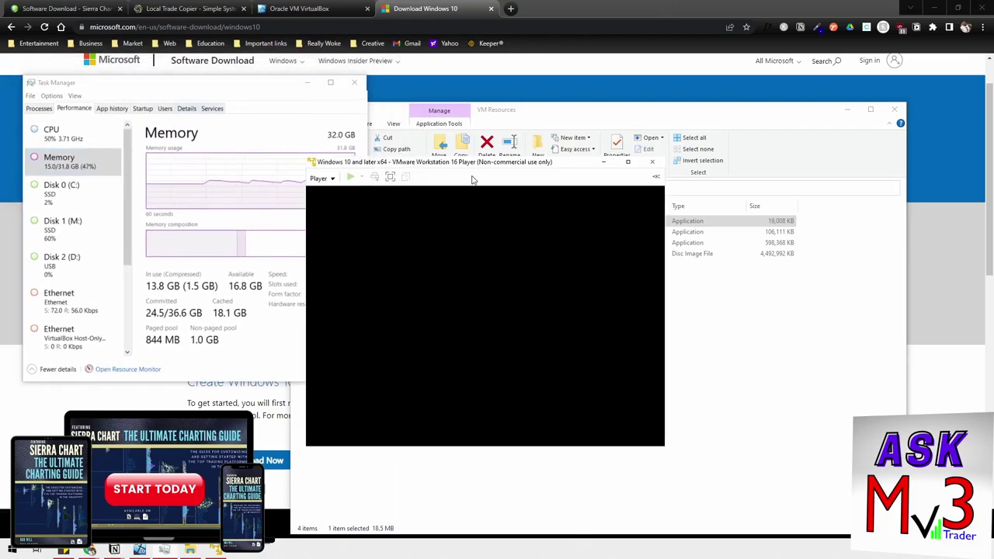
{"action": "left_click_drag", "start_coordinate": [503, 167], "coordinate": [594, 108]}
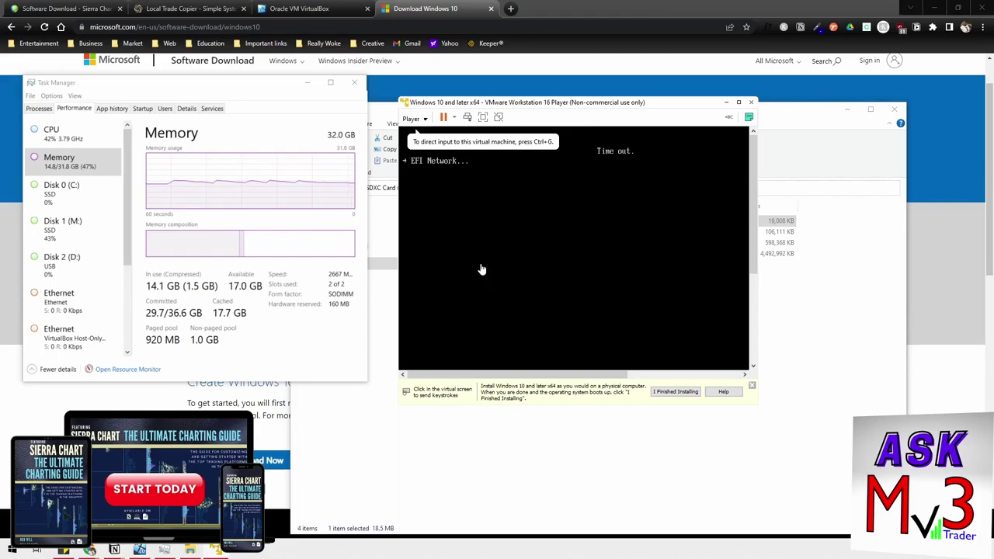
Continue the virtual machine's boot past the EFI Network screen, release the mouse cursor and maximize the player window.
{"action": "left_click", "coordinate": [404, 163]}
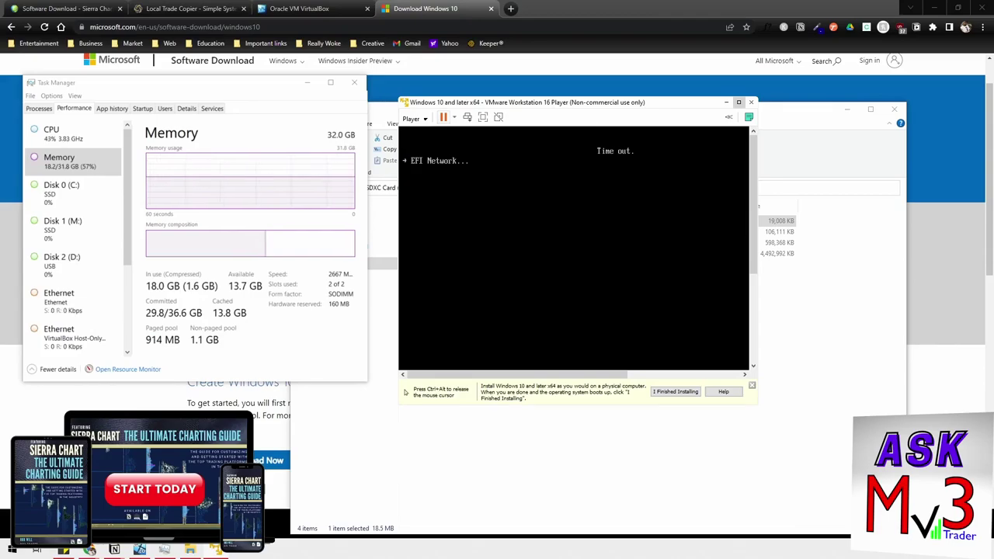
{"action": "key", "text": "ctrl+alt"}
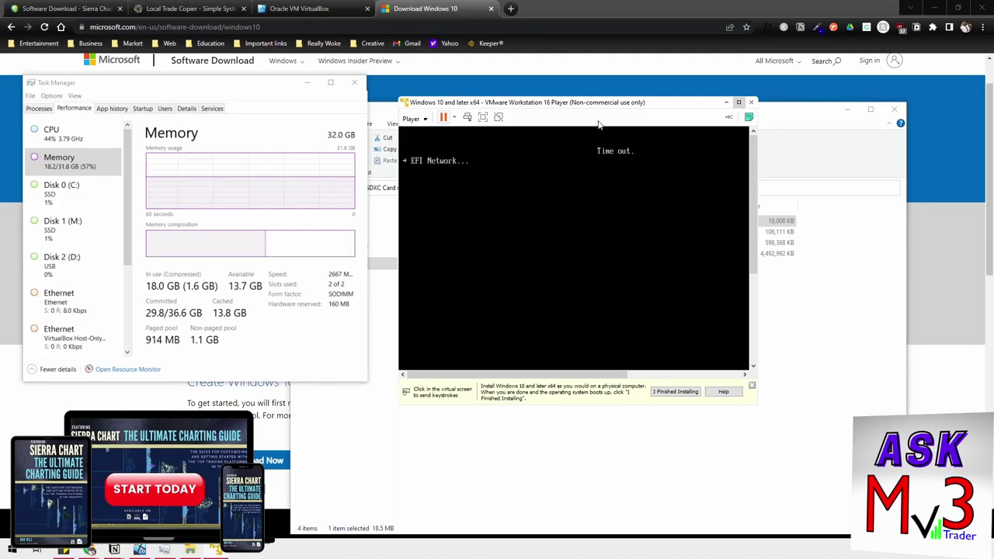
{"action": "left_click", "coordinate": [630, 153]}
{"action": "key", "text": "Return"}
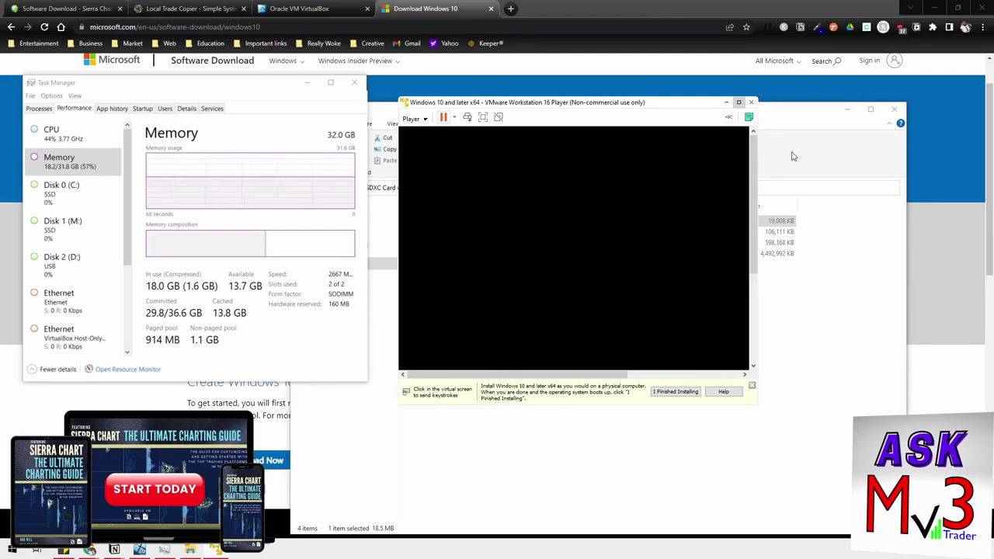
{"action": "key", "text": "ctrl+alt"}
{"action": "left_click", "coordinate": [738, 102]}
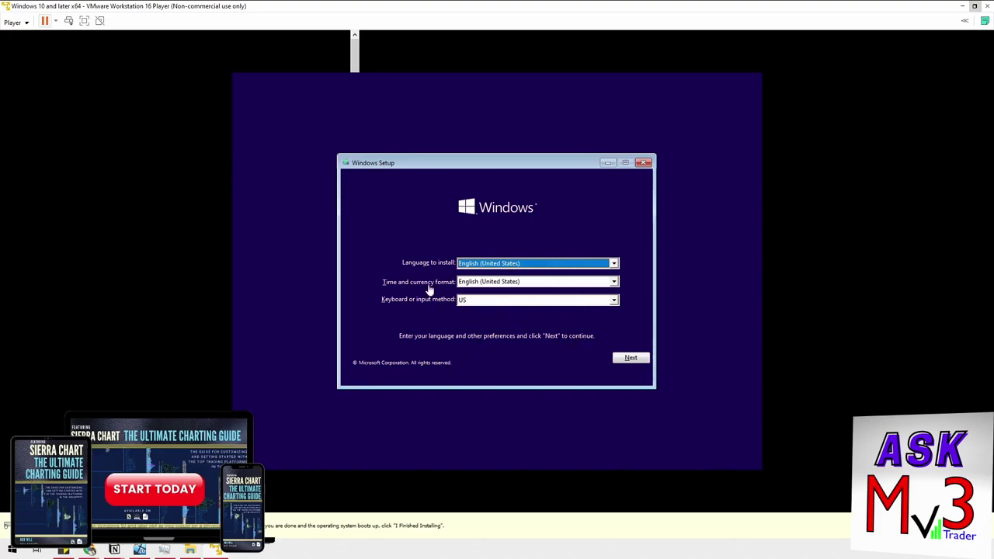
Start the Windows installation with English (United States) and the US keyboard, continuing without a product key.
{"action": "left_click", "coordinate": [625, 358]}
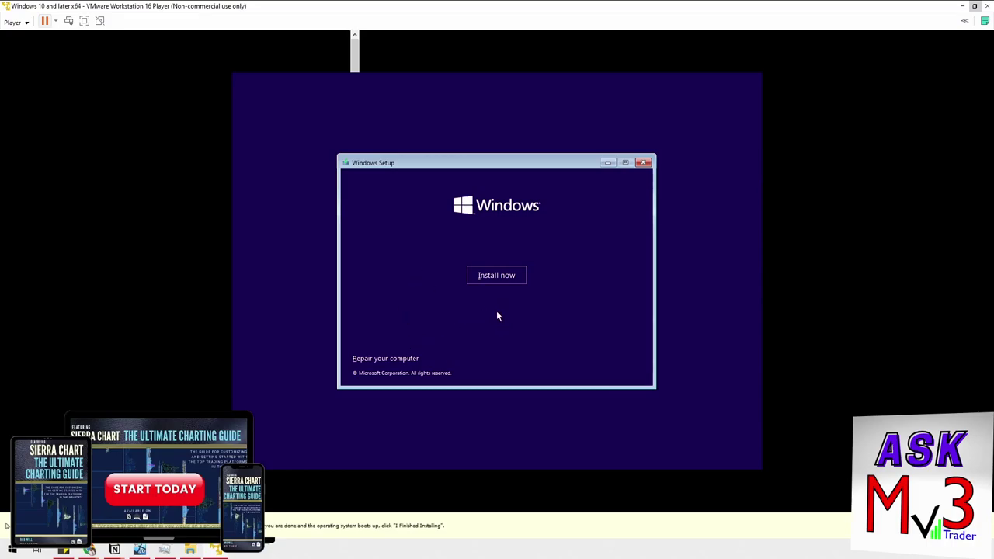
{"action": "left_click", "coordinate": [505, 275]}
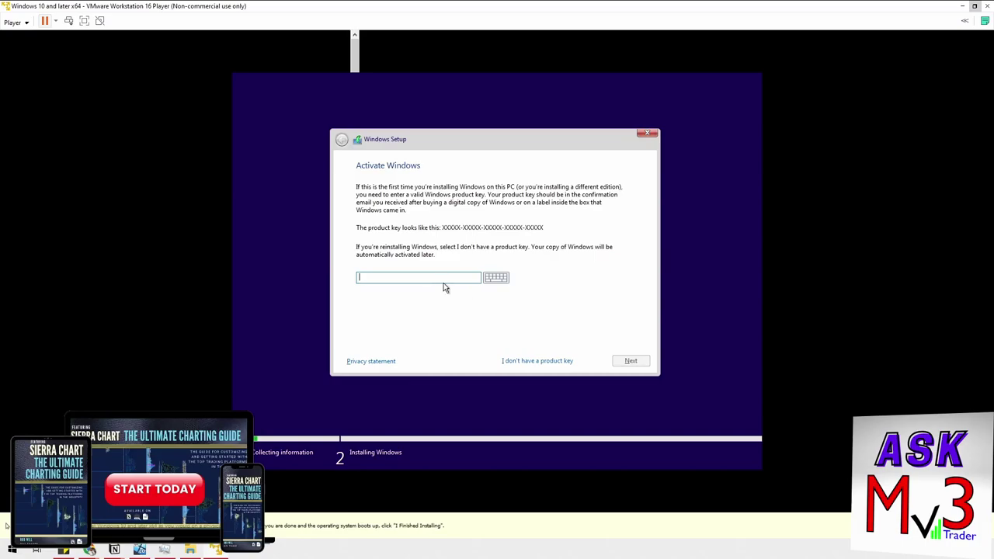
{"action": "left_click", "coordinate": [526, 361]}
{"action": "left_click", "coordinate": [536, 361]}
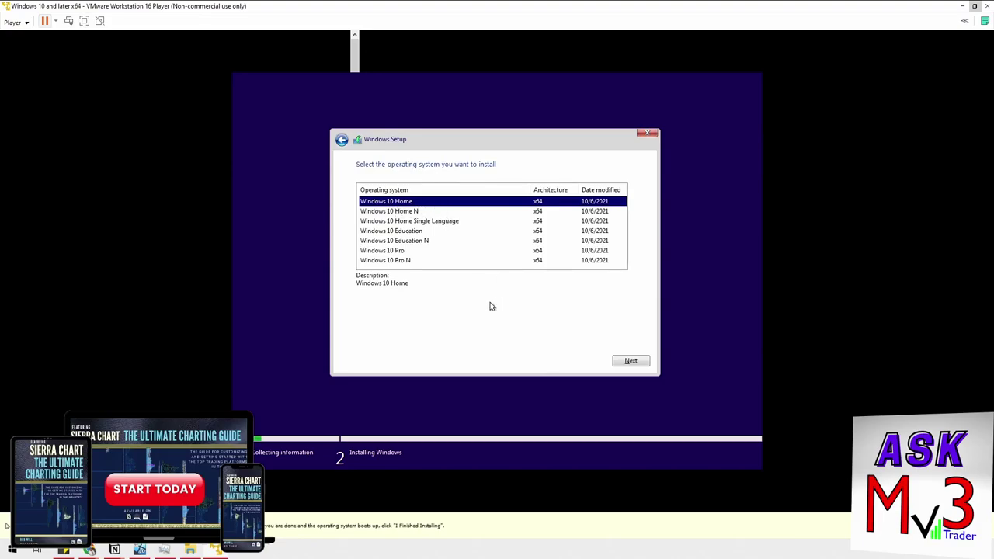
Choose Windows 10 Home as the operating system and accept the license terms.
{"action": "left_click", "coordinate": [630, 362]}
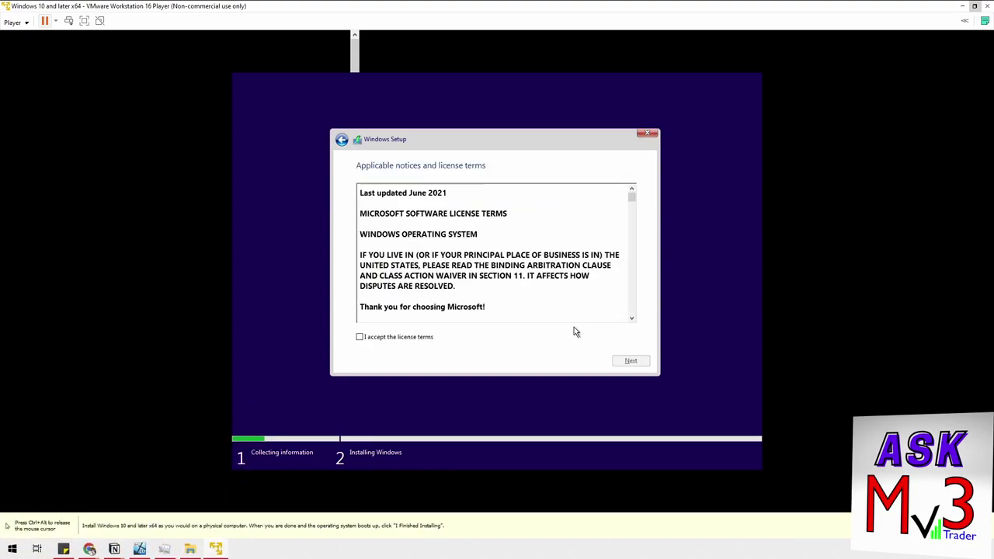
{"action": "left_click", "coordinate": [403, 337]}
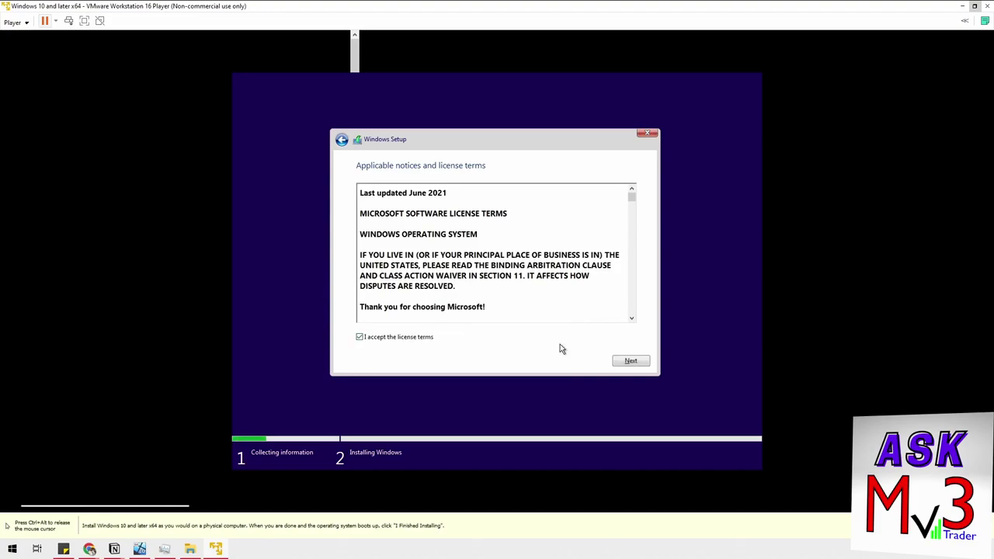
{"action": "left_click", "coordinate": [630, 361]}
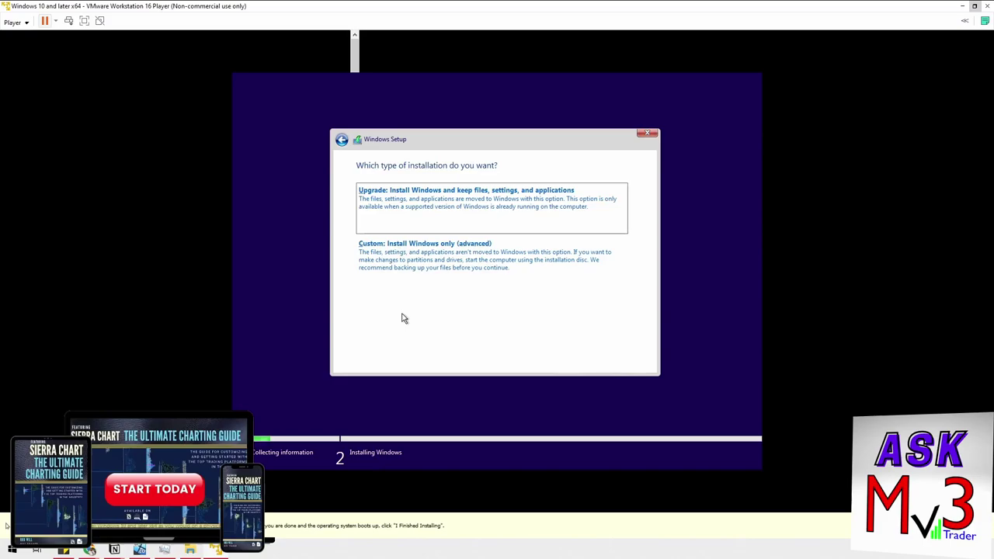
Run a custom installation on Drive 0 Unallocated Space and confirm United States as the region.
{"action": "left_click", "coordinate": [435, 257]}
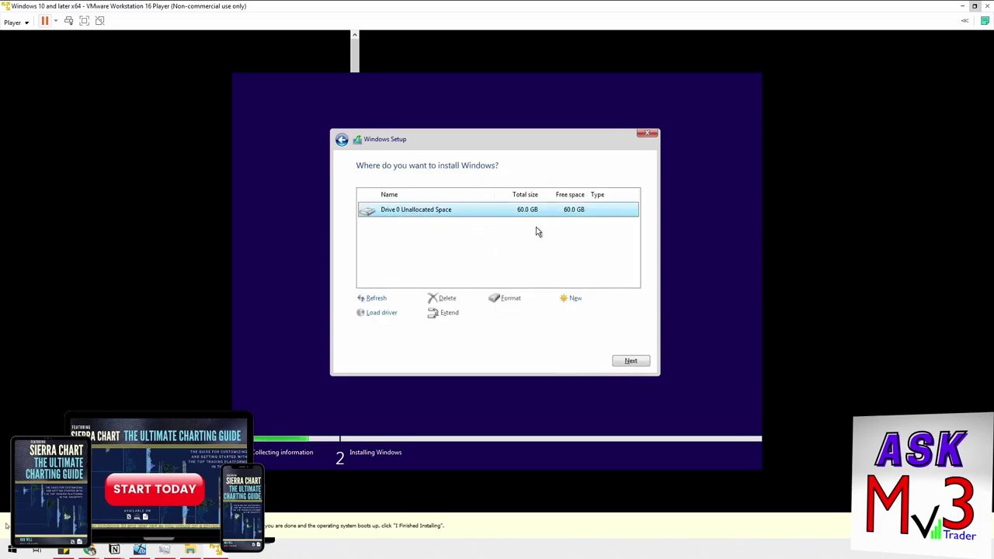
{"action": "left_click", "coordinate": [630, 364]}
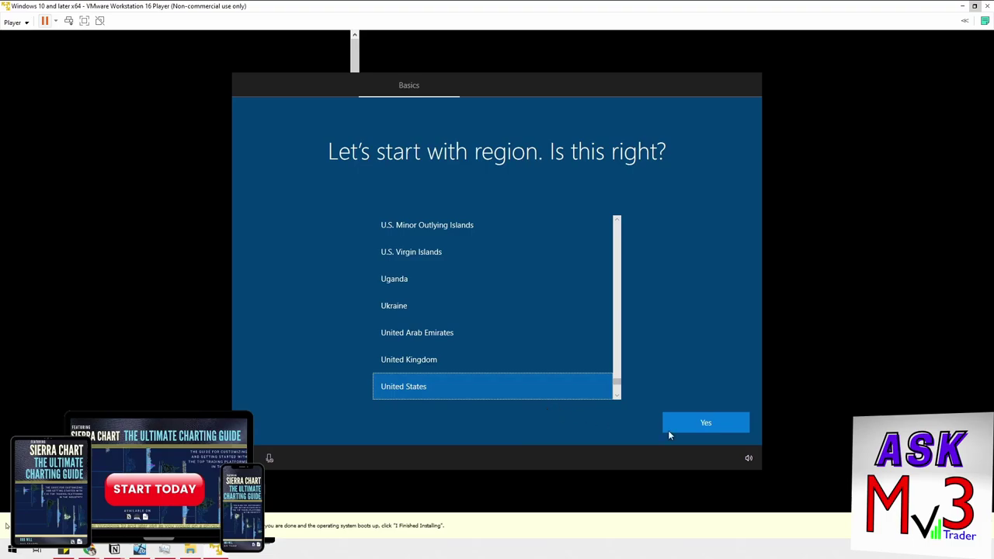
{"action": "left_click", "coordinate": [691, 424]}
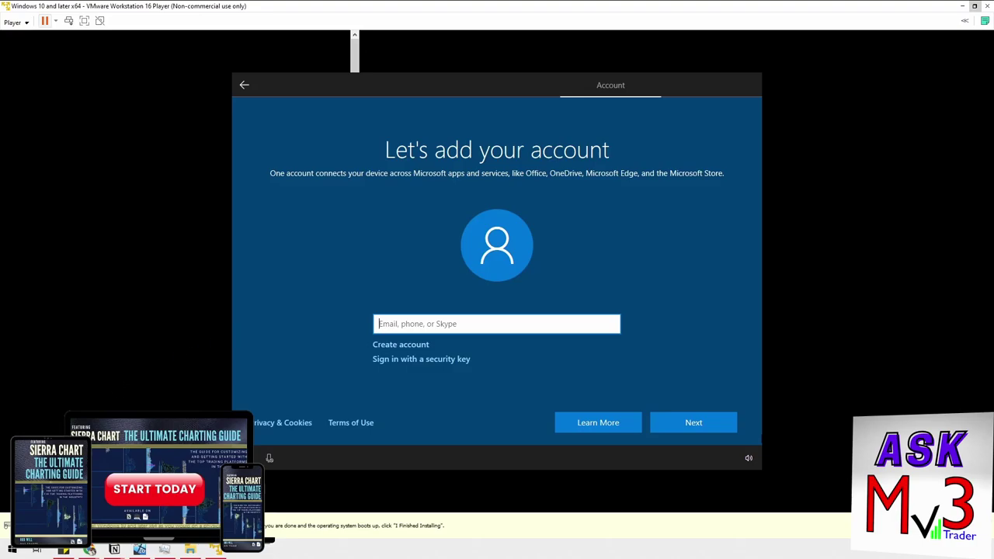
Look at the signed-in account's options on the host computer.
{"action": "left_click", "coordinate": [11, 550]}
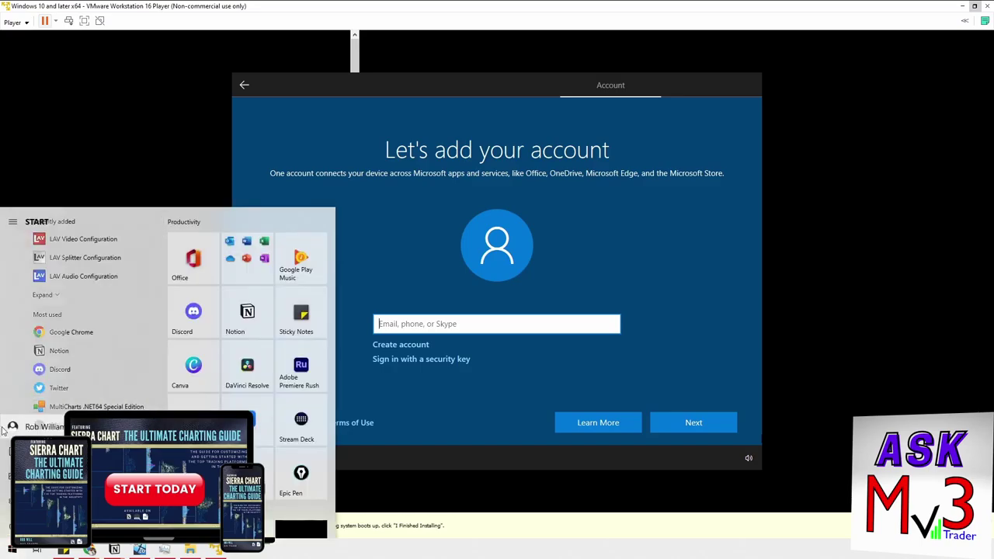
{"action": "left_click", "coordinate": [12, 428]}
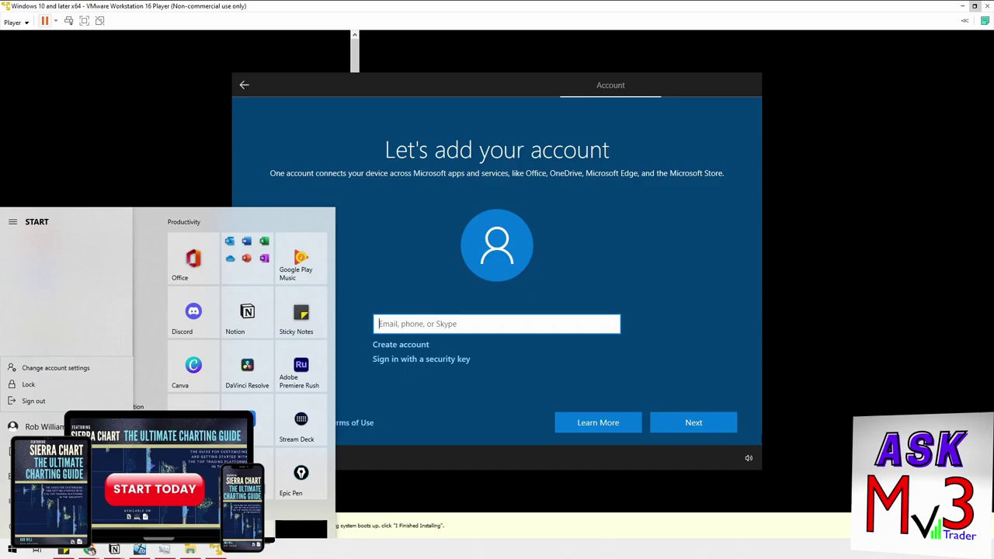
{"action": "left_click", "coordinate": [11, 550]}
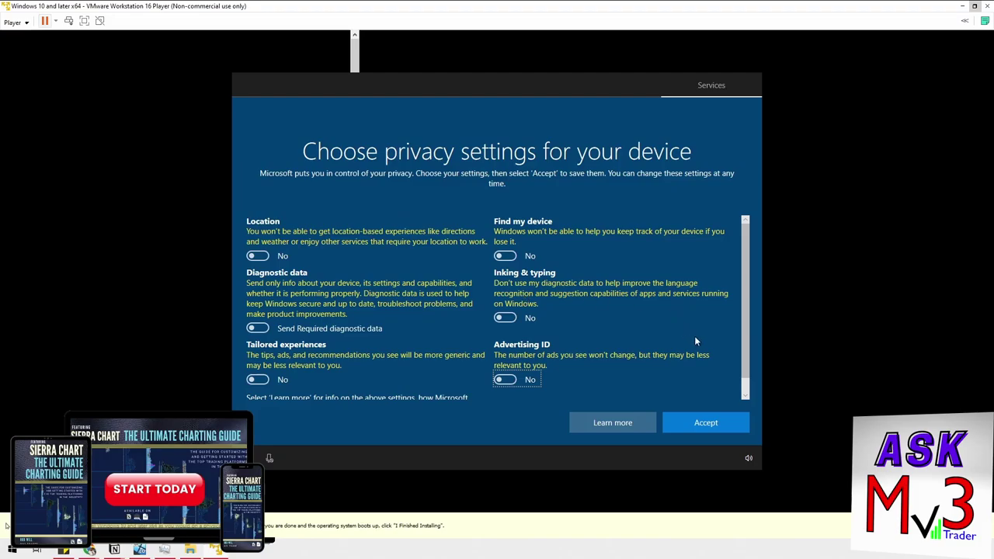
Accept the privacy settings with the optional ones off and decline using an Android phone from the PC.
{"action": "left_click", "coordinate": [691, 422]}
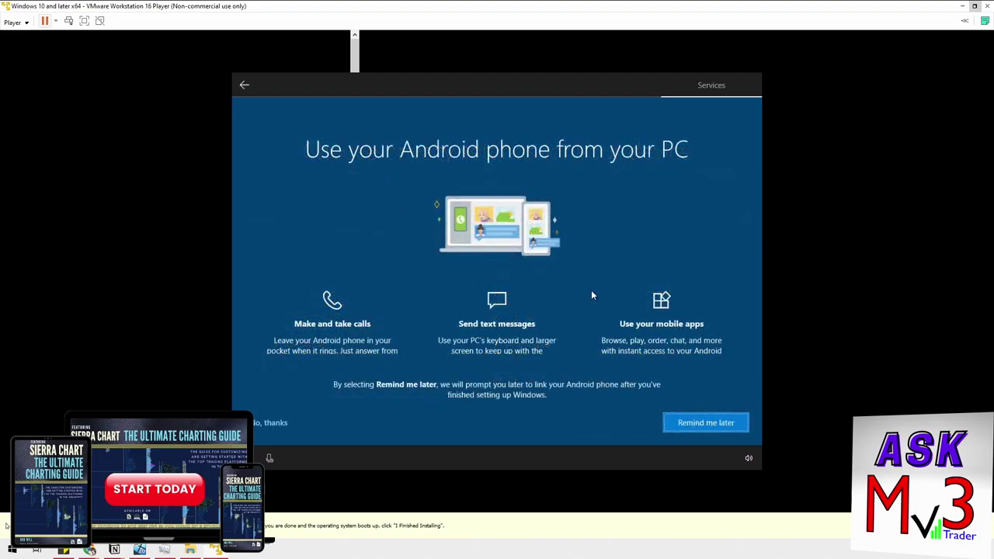
{"action": "left_click", "coordinate": [259, 423]}
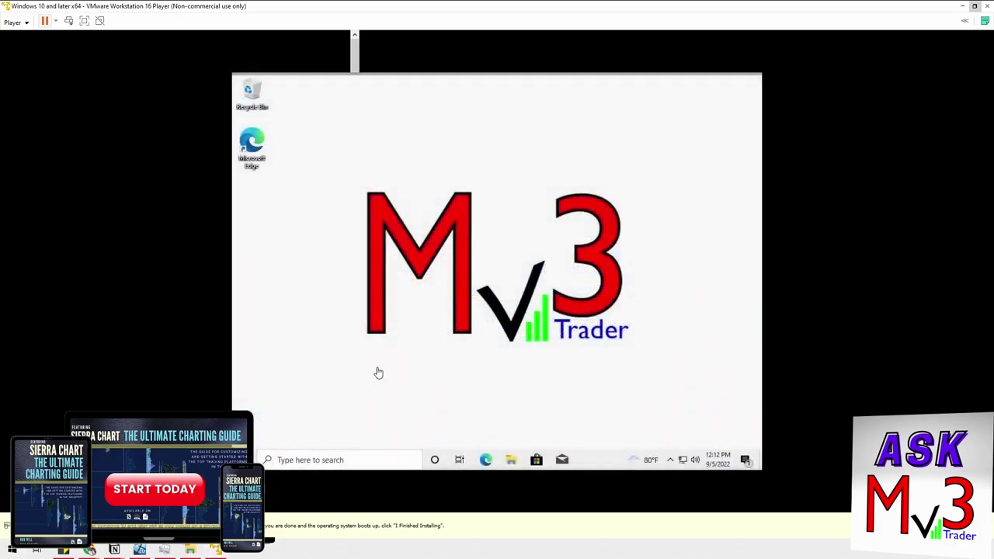
Start the VMware Tools installation for the running Windows 10 virtual machine.
{"action": "left_click", "coordinate": [58, 23]}
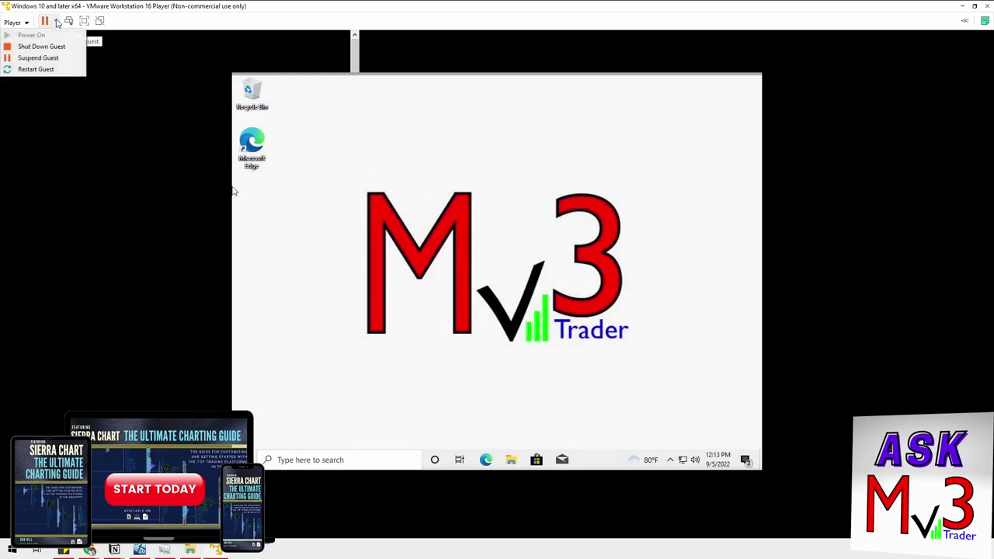
{"action": "left_click", "coordinate": [21, 23]}
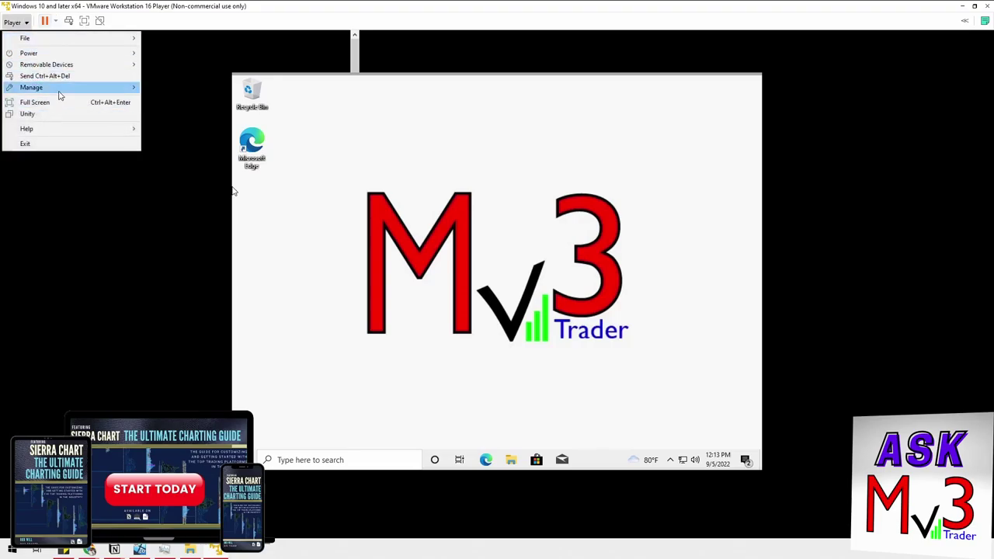
{"action": "mouse_move", "coordinate": [60, 93]}
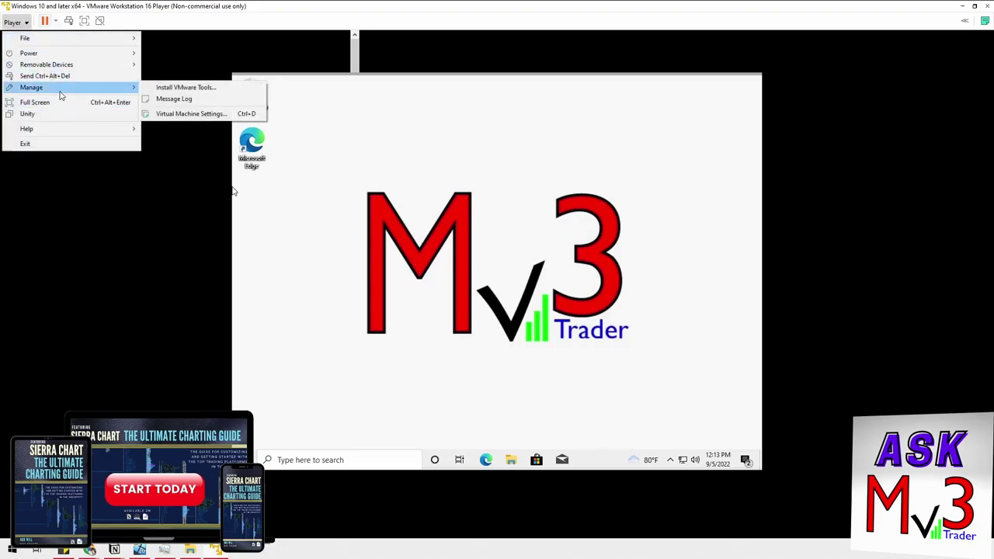
{"action": "left_click", "coordinate": [180, 88]}
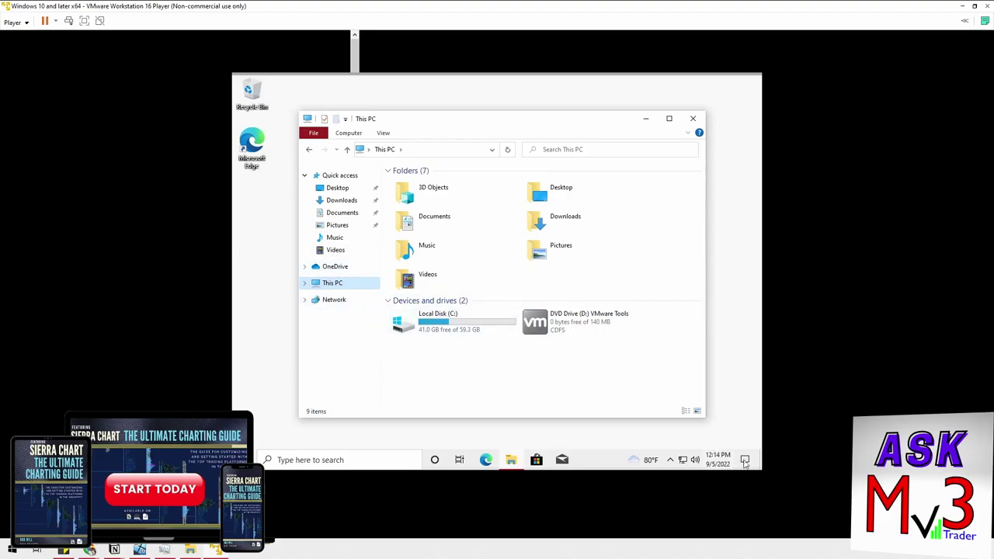
Run the VMware Tools installer from the guest's DVD drive, allow it to make changes, and install the Typical setup.
{"action": "left_click", "coordinate": [580, 323]}
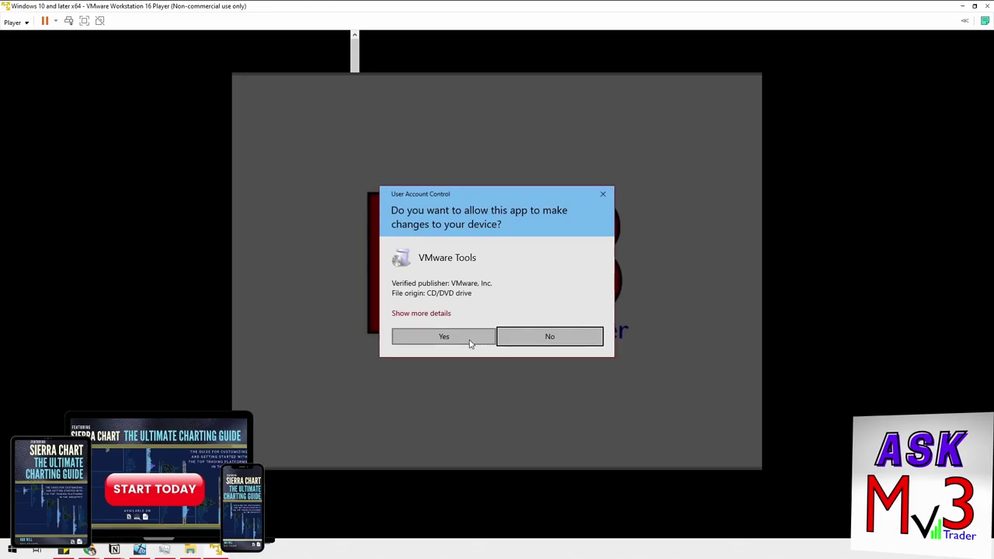
{"action": "left_click", "coordinate": [470, 343]}
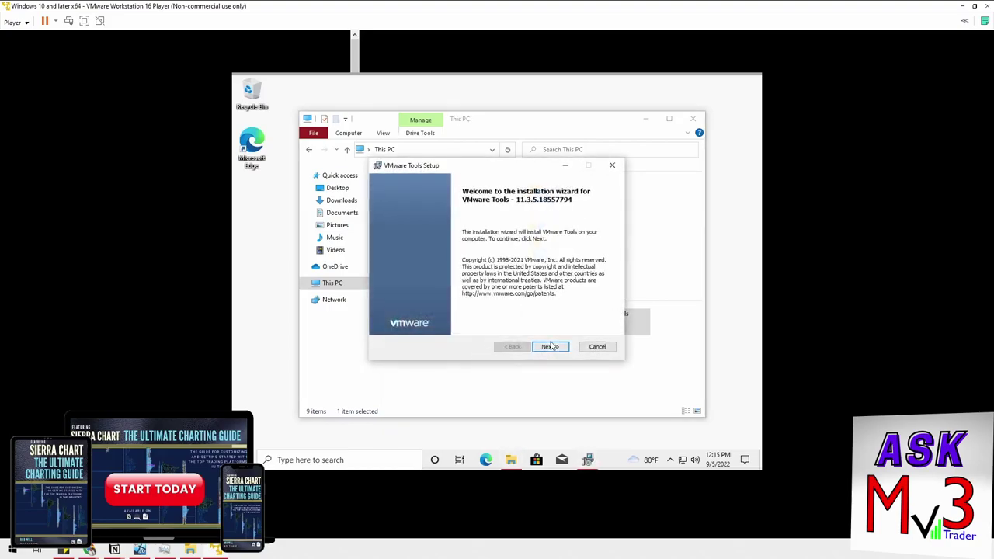
{"action": "left_click", "coordinate": [550, 346]}
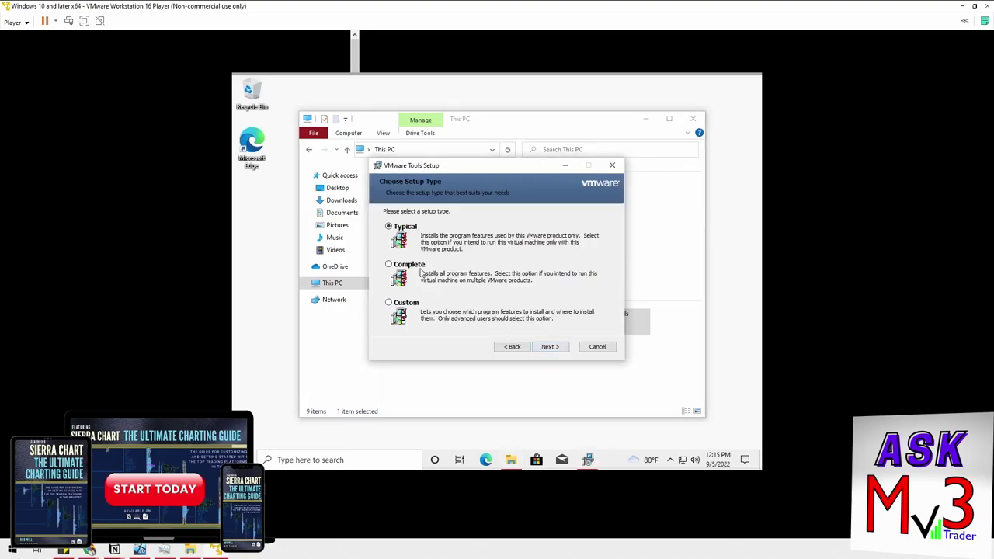
{"action": "left_click", "coordinate": [416, 224]}
{"action": "left_click", "coordinate": [550, 346]}
{"action": "left_click", "coordinate": [548, 347]}
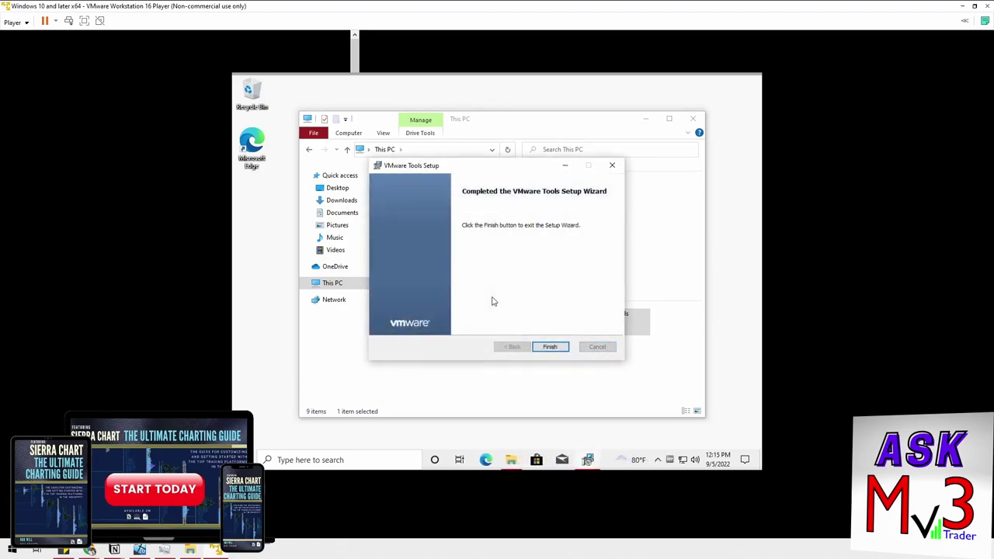
Finish the VMware Tools setup wizard and restart the guest system to apply the configuration changes.
{"action": "left_click", "coordinate": [547, 346]}
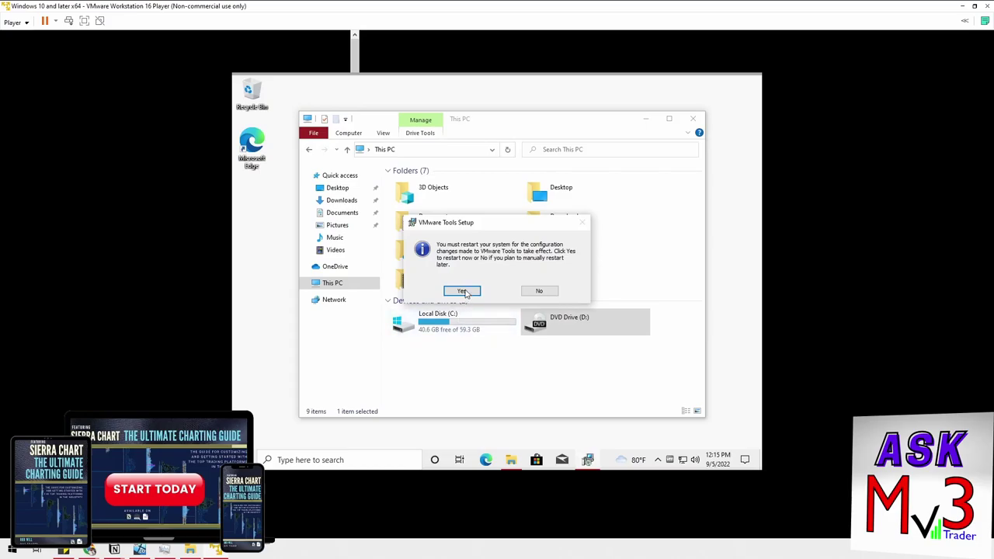
{"action": "left_click", "coordinate": [462, 291]}
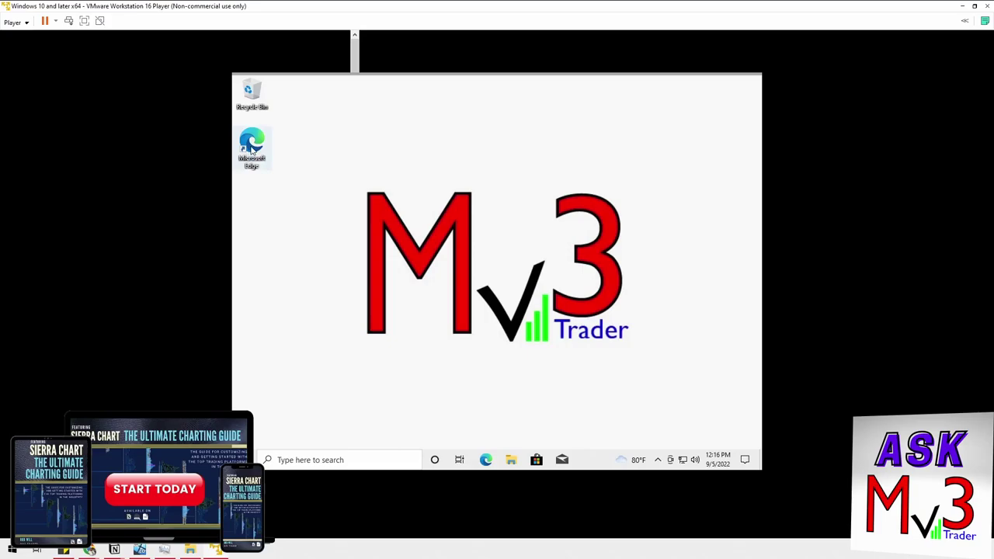
Launch Microsoft Edge in the guest and close its Task Manager window.
{"action": "left_click", "coordinate": [486, 461]}
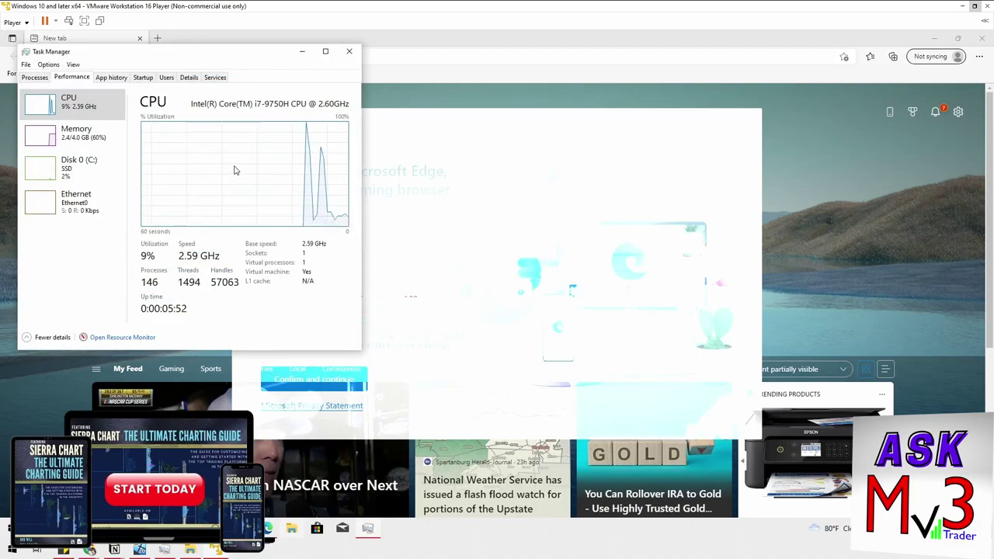
{"action": "left_click", "coordinate": [348, 52]}
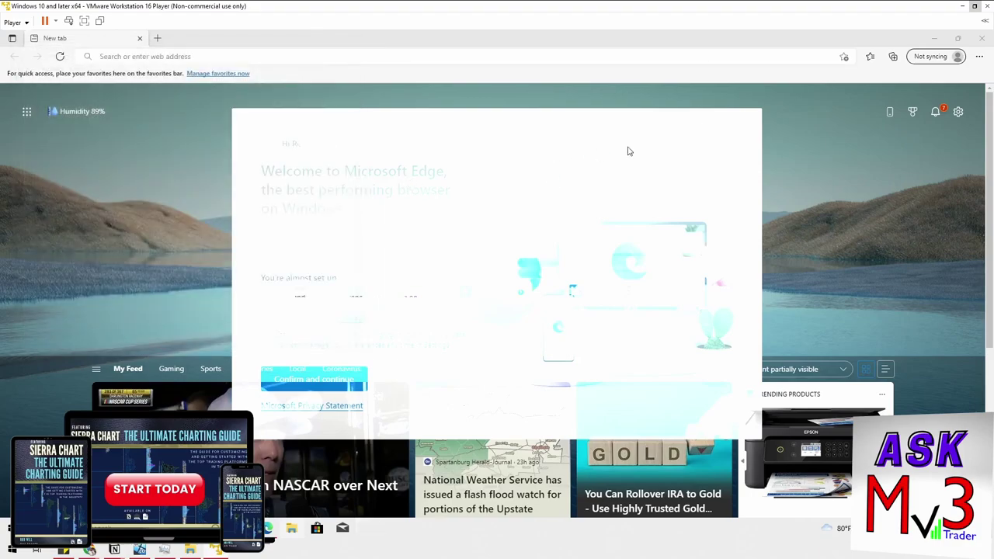
{"action": "left_click", "coordinate": [54, 22]}
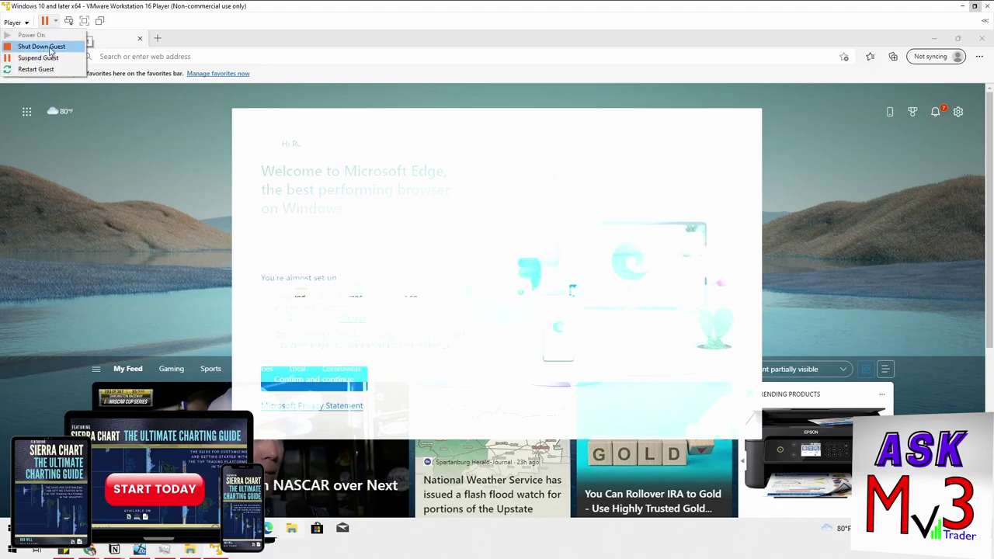
{"action": "left_click", "coordinate": [43, 46]}
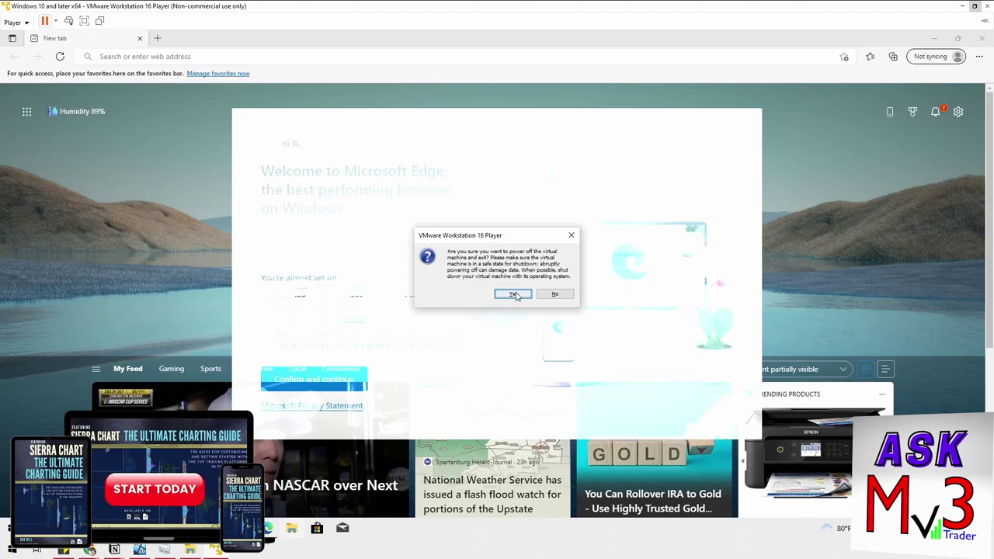
{"action": "left_click", "coordinate": [555, 295]}
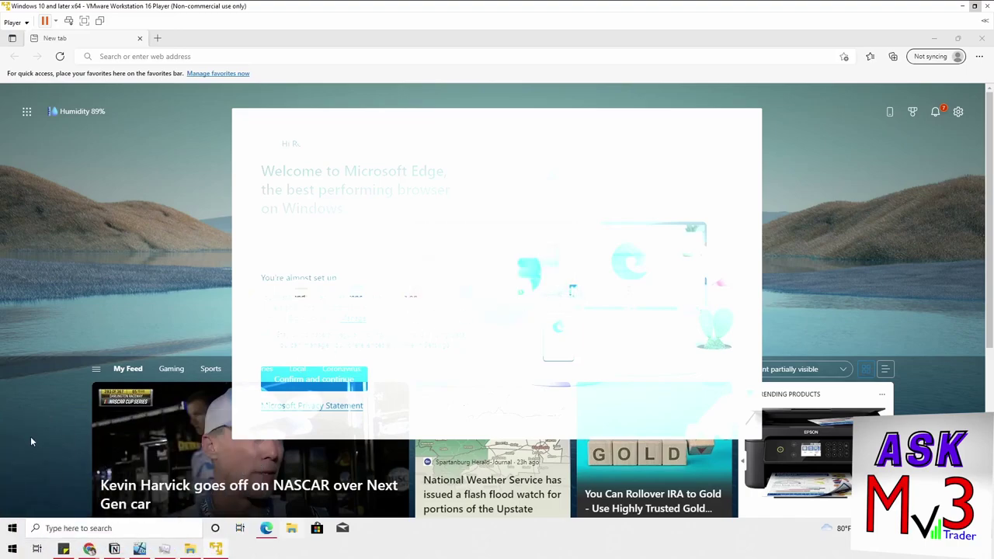
Shut down the virtual machine from within the Windows 10 guest's own power options.
{"action": "left_click", "coordinate": [12, 528]}
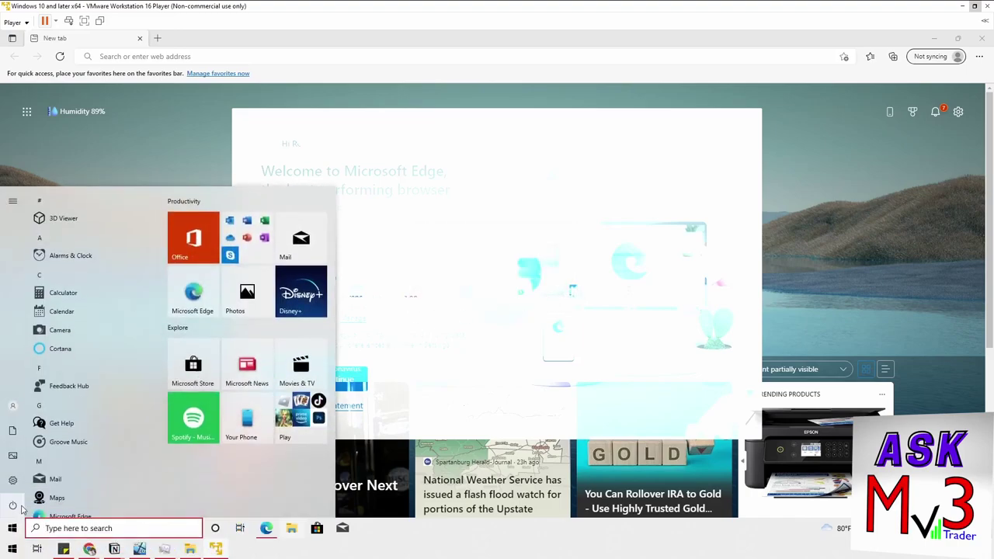
{"action": "left_click", "coordinate": [19, 506]}
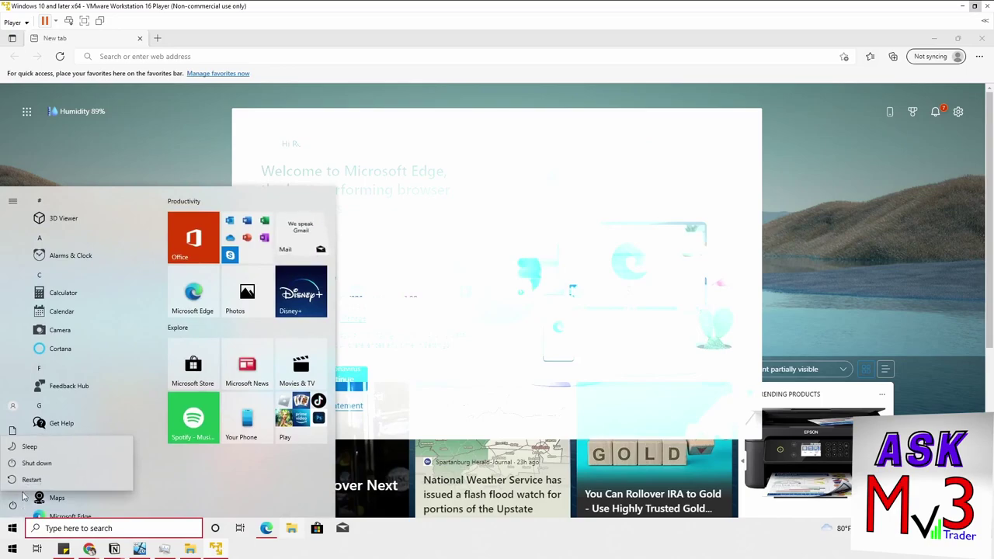
{"action": "left_click", "coordinate": [51, 463]}
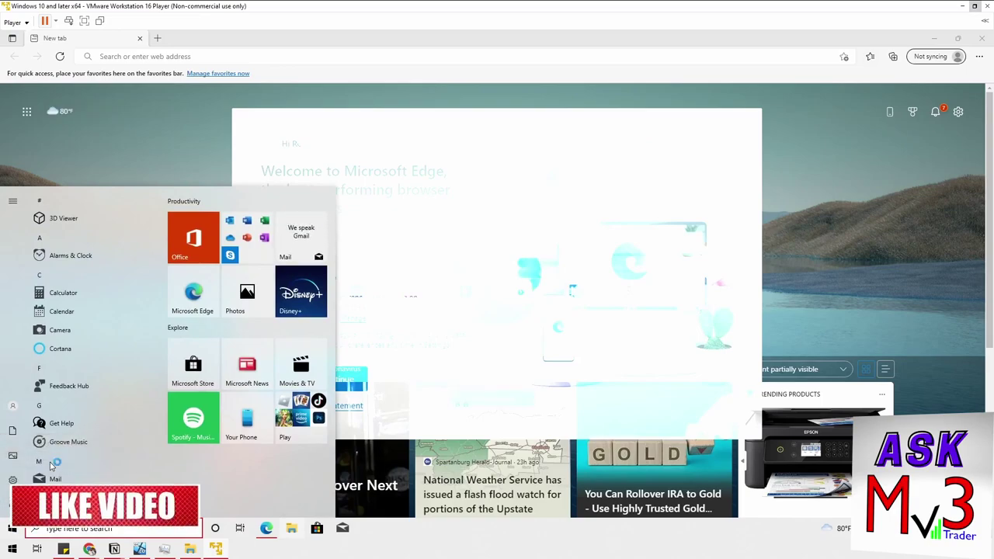